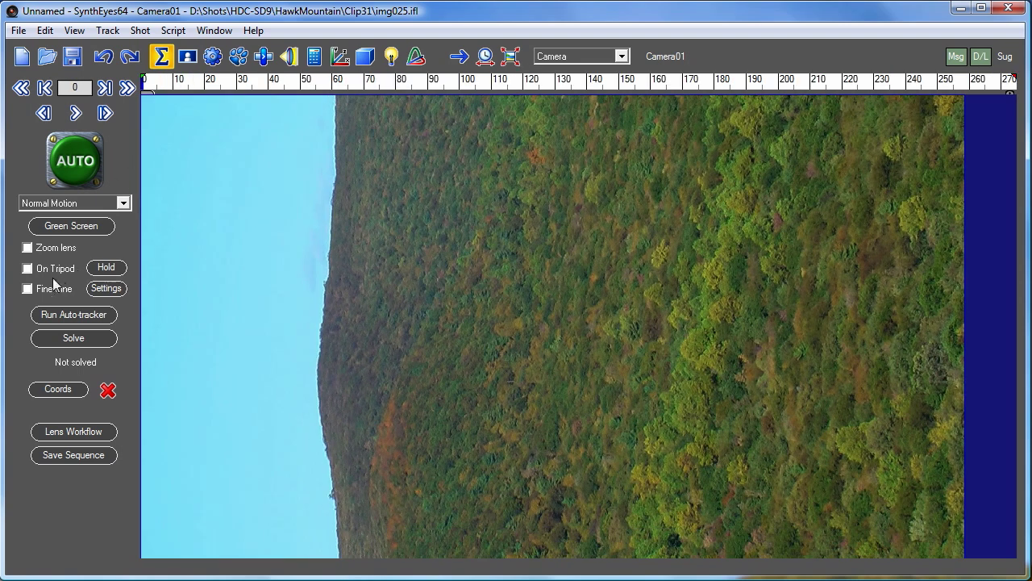
- Auto-track and solve the shot as an On Tripod camera with normal motion
{"action": "left_click", "coordinate": [64, 156]}
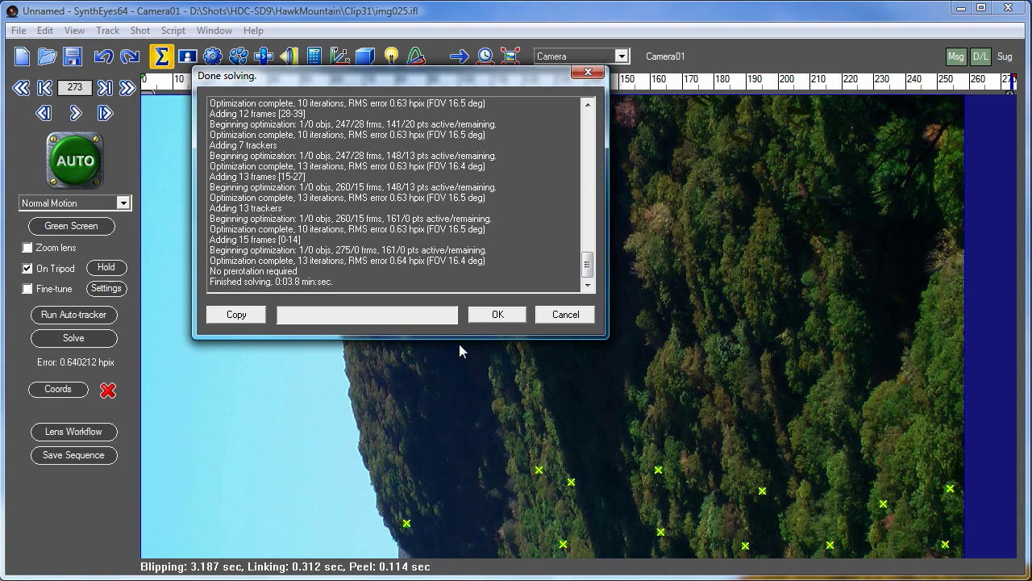
{"action": "left_click", "coordinate": [491, 315]}
- Clean up all trackers with the default thresholds and solve the camera again
{"action": "left_click", "coordinate": [107, 30]}
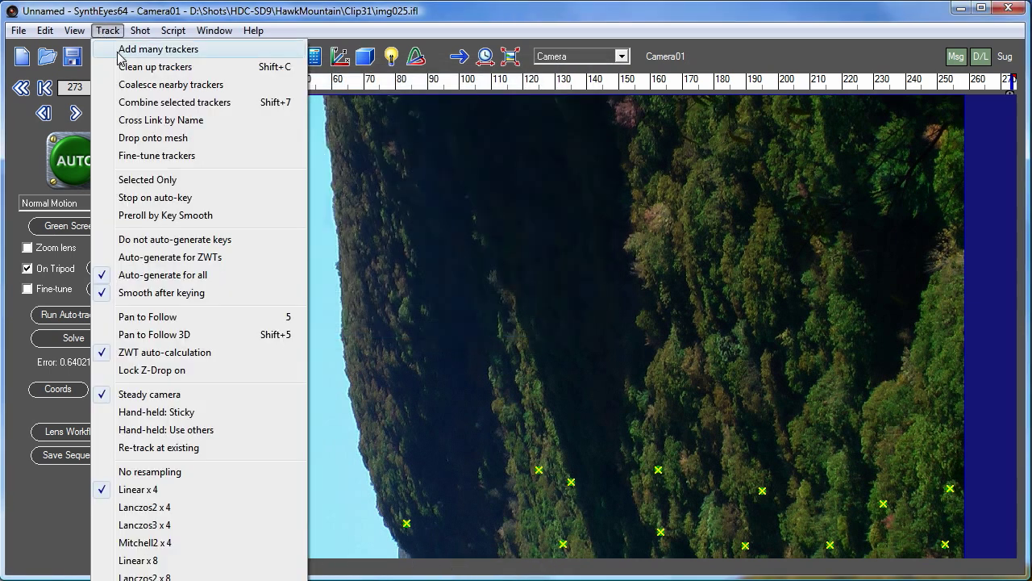
{"action": "left_click", "coordinate": [130, 67]}
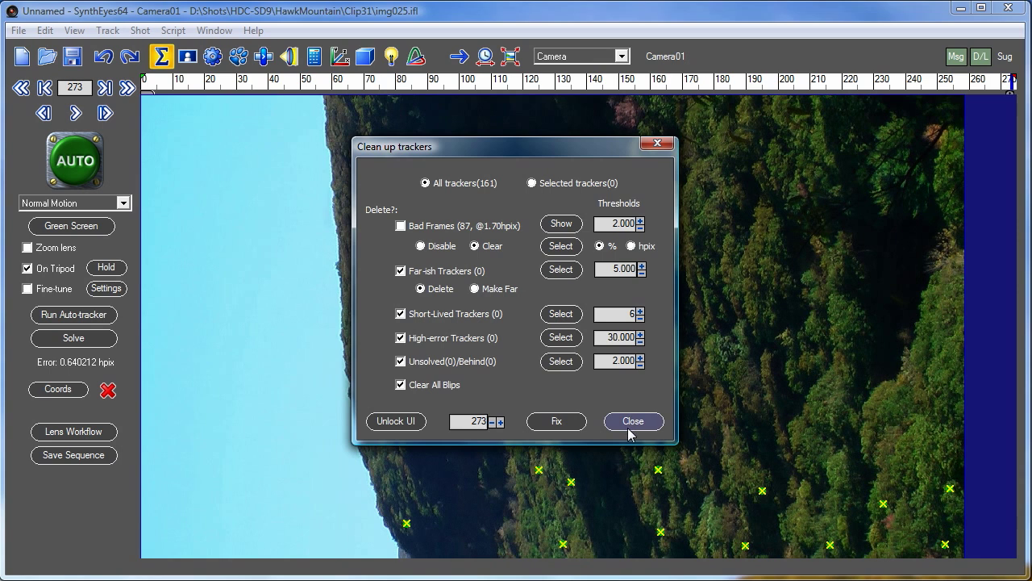
{"action": "left_click", "coordinate": [558, 422]}
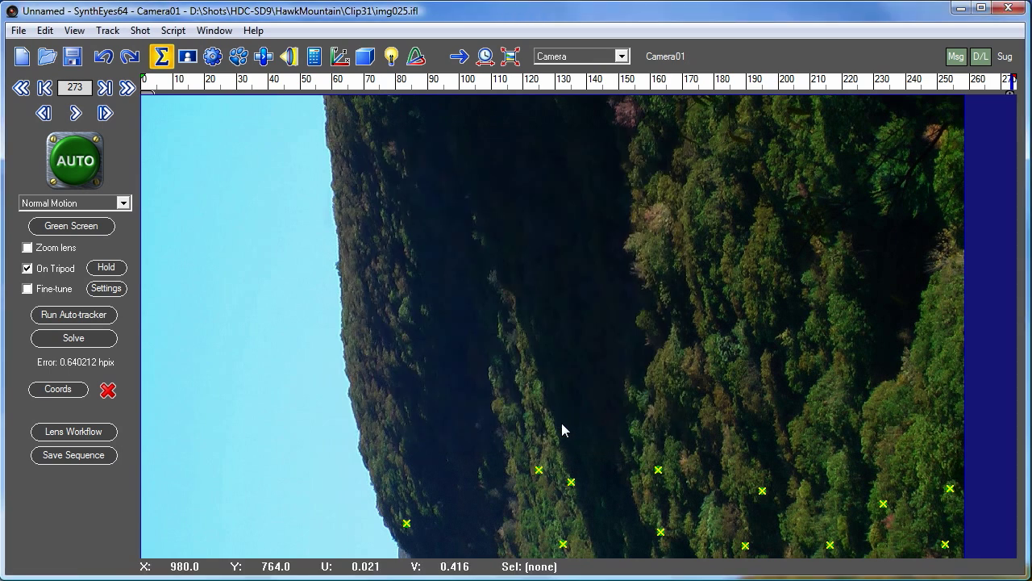
{"action": "left_click", "coordinate": [79, 339]}
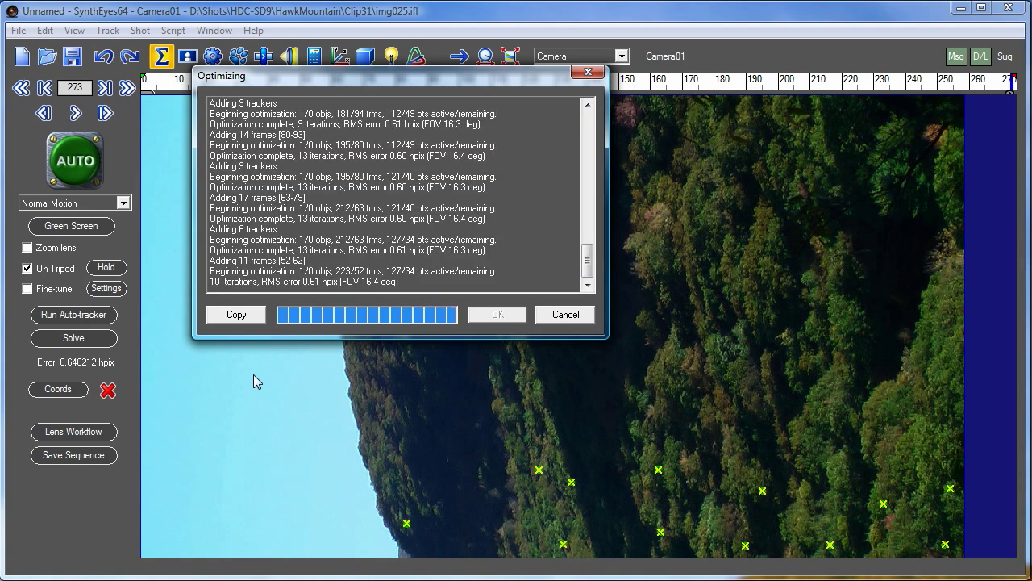
{"action": "left_click", "coordinate": [479, 314]}
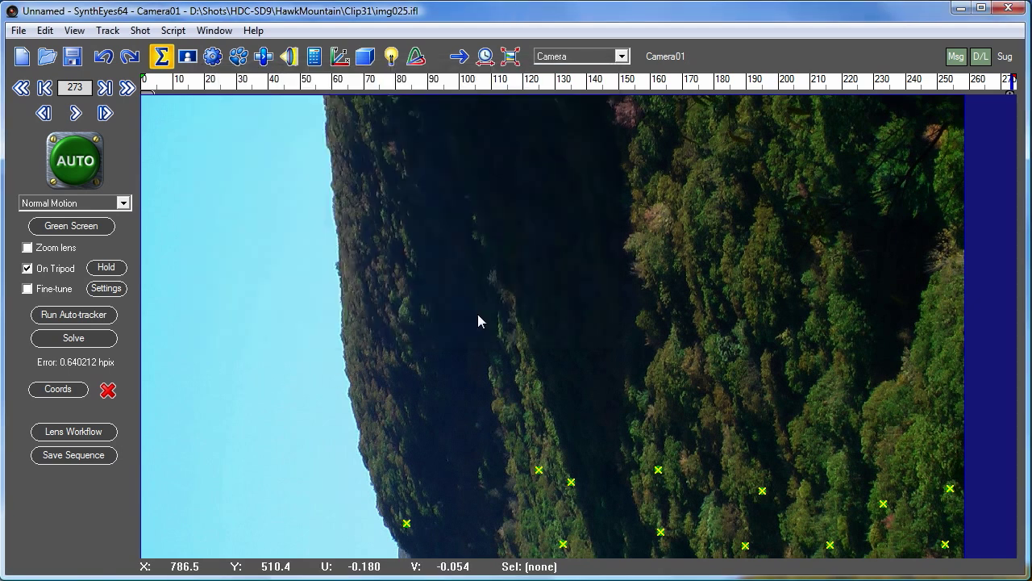
- Repeat the clean-up on all trackers and re-solve the tripod shot
{"action": "left_click", "coordinate": [107, 30]}
{"action": "left_click", "coordinate": [134, 68]}
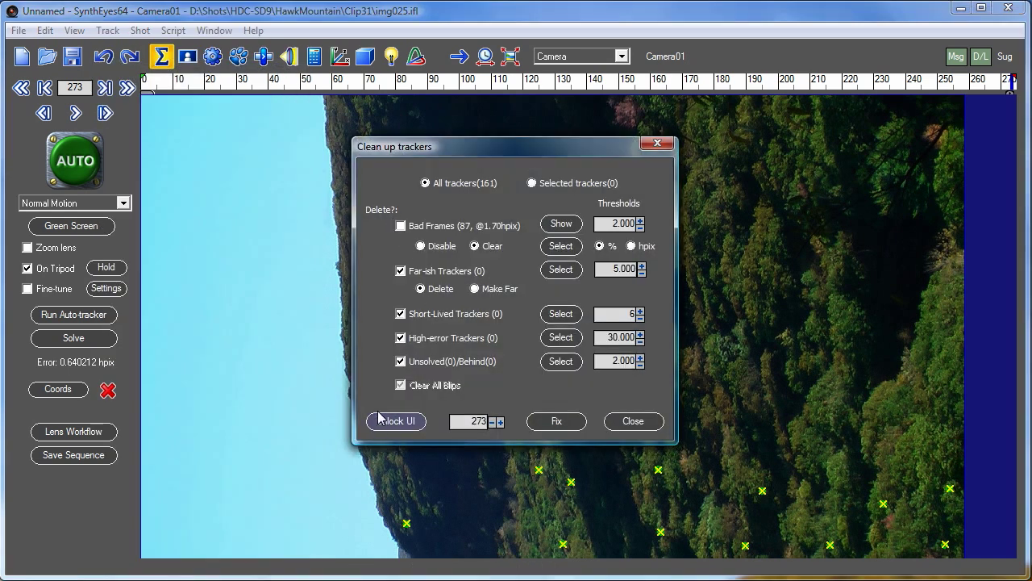
{"action": "left_click", "coordinate": [556, 421]}
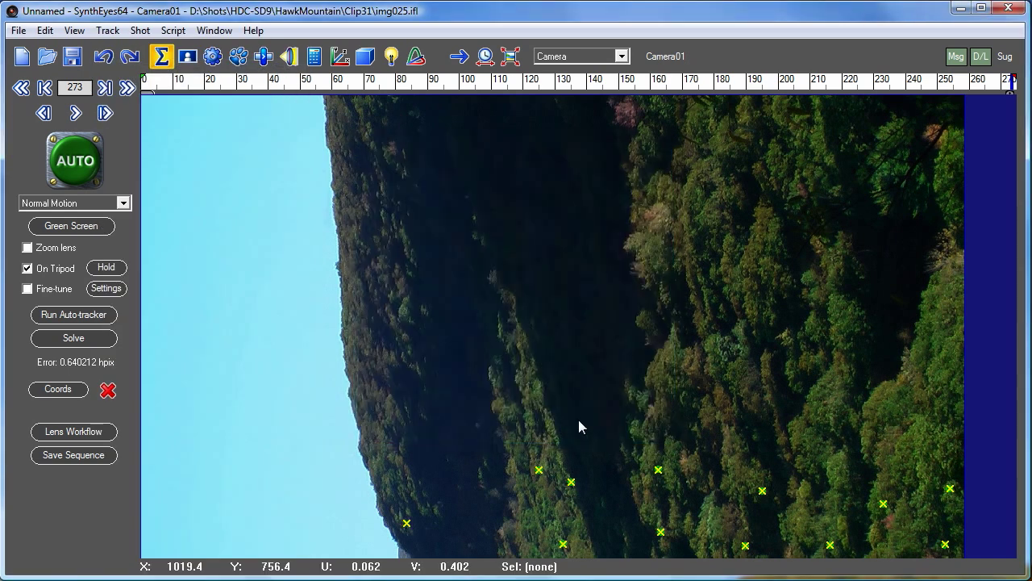
{"action": "left_click", "coordinate": [94, 342]}
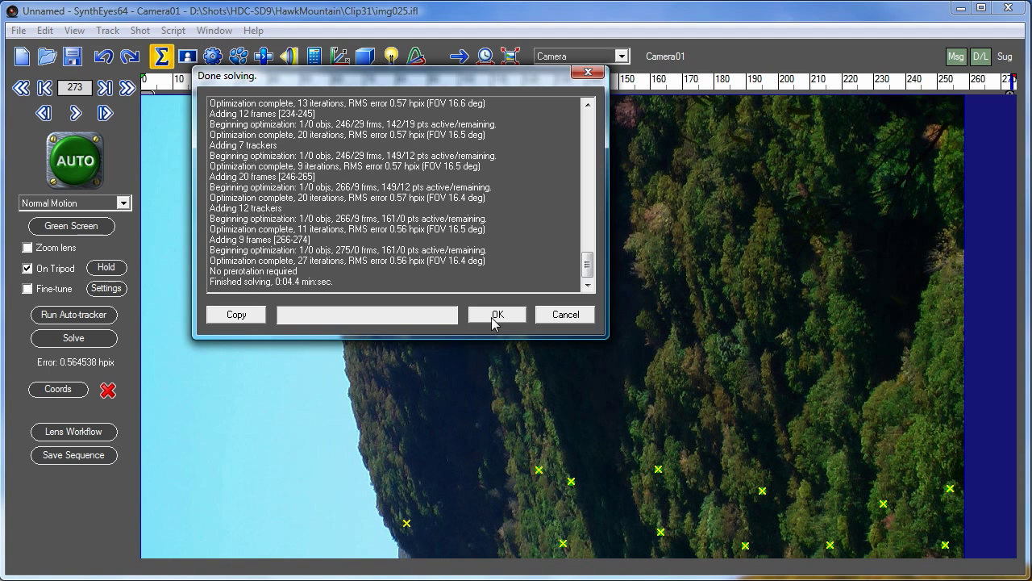
{"action": "left_click", "coordinate": [495, 315]}
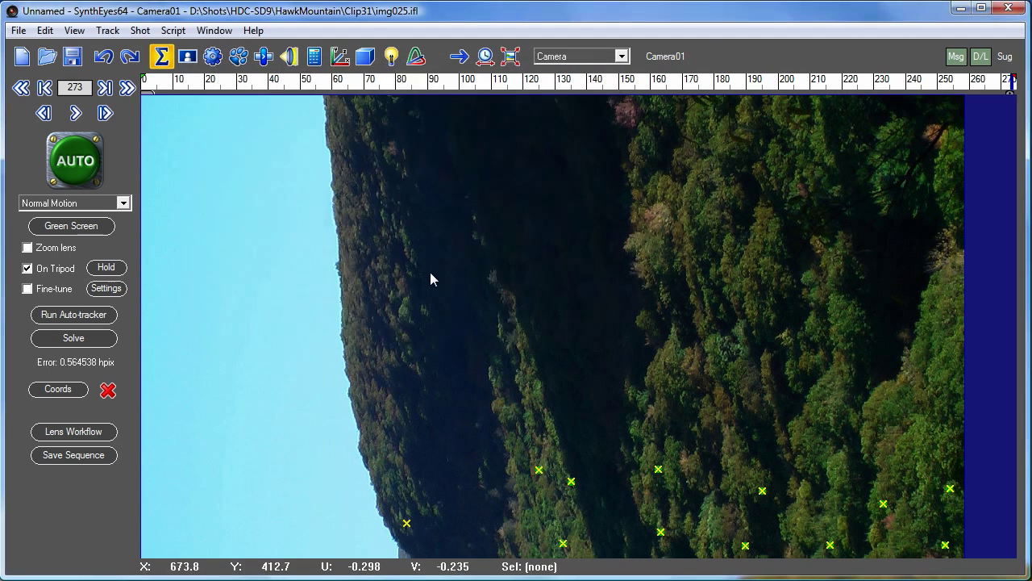
- Play through the solved shot, then save the scene as panoram1 and switch to the Quad view layout at frame 0
{"action": "left_click", "coordinate": [75, 113]}
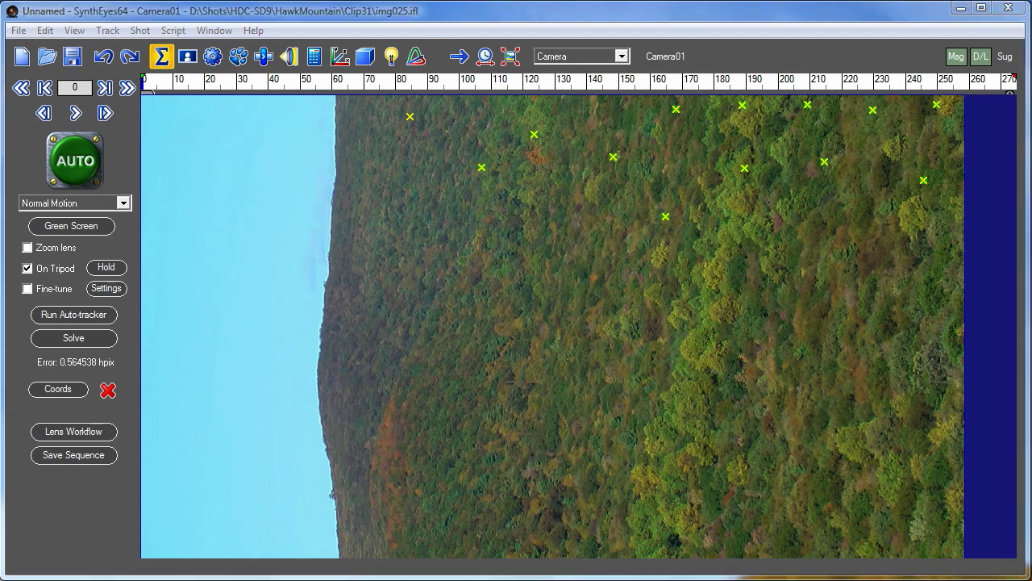
{"action": "left_click", "coordinate": [545, 56]}
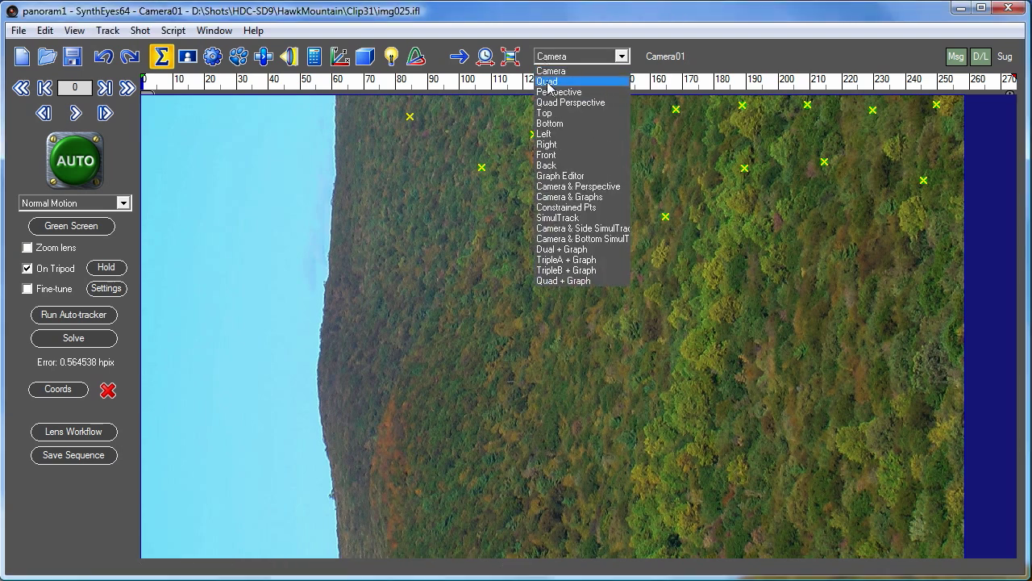
{"action": "left_click", "coordinate": [549, 81]}
{"action": "left_click_drag", "start_coordinate": [187, 79], "coordinate": [141, 167]}
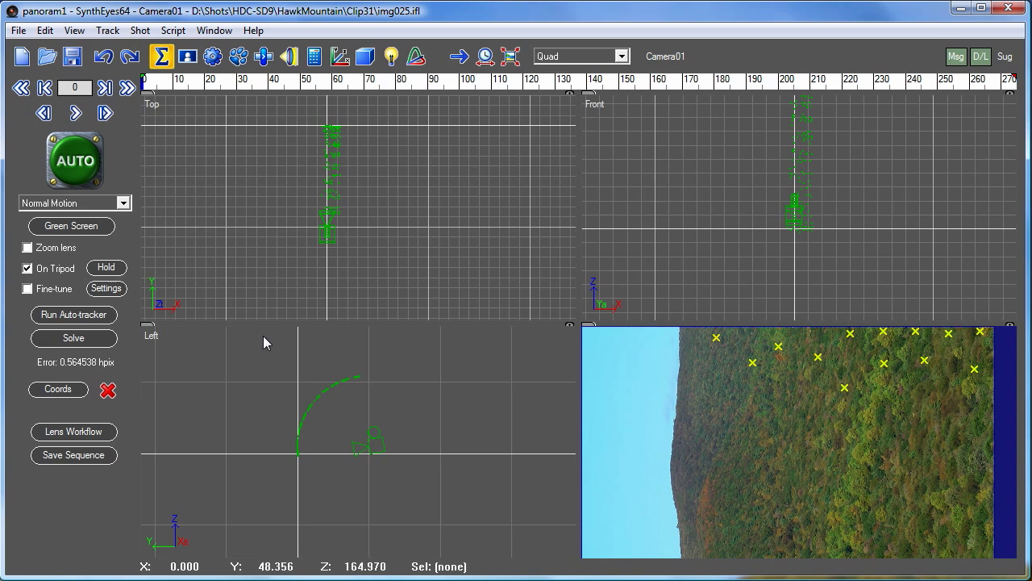
- Create a cylinder centred on the camera in the Left view, scaled about 189 across and 30.5 along its axis
{"action": "left_click", "coordinate": [365, 56]}
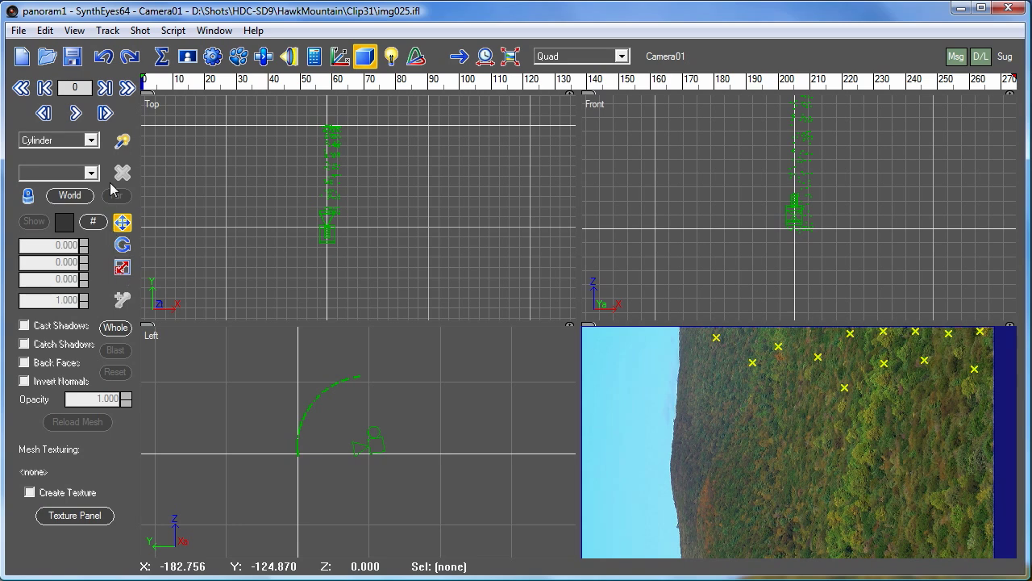
{"action": "left_click", "coordinate": [121, 143]}
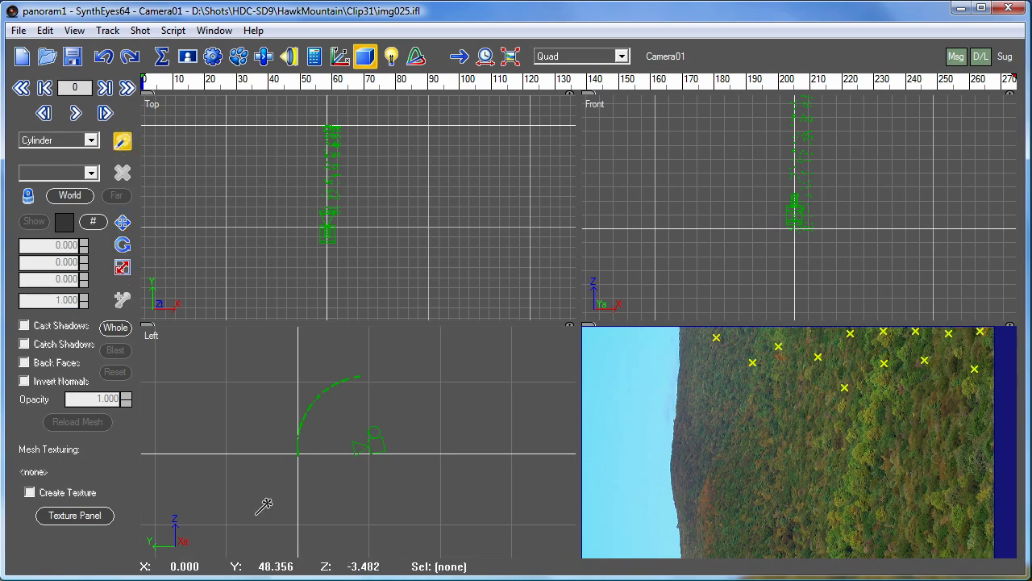
{"action": "left_click", "coordinate": [367, 448]}
{"action": "left_click_drag", "start_coordinate": [367, 449], "coordinate": [379, 360]}
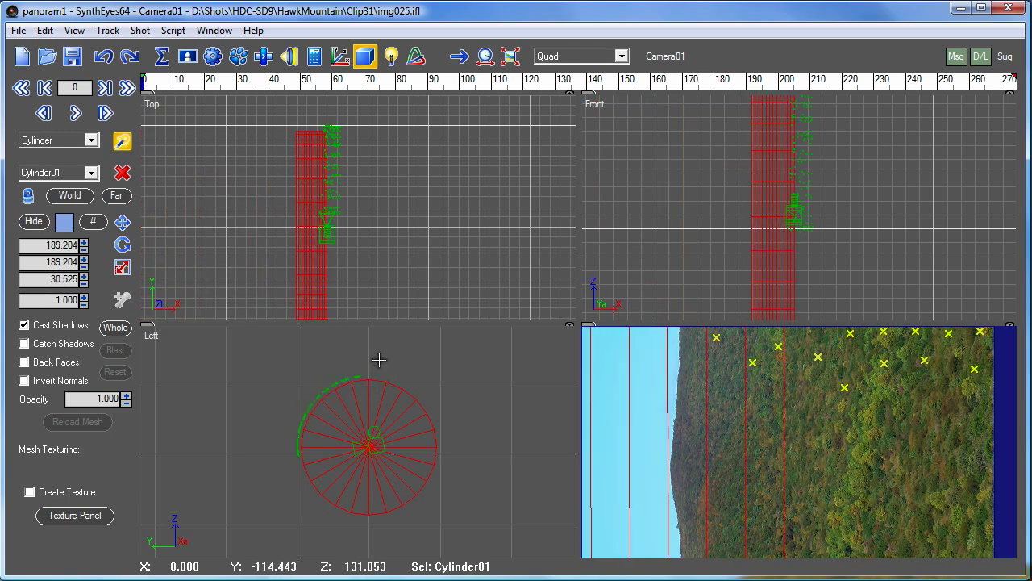
- Move the cylinder in the Top view to about X 15.9, Y -102.9 so it surrounds the camera
{"action": "right_click", "coordinate": [220, 177]}
{"action": "mouse_move", "coordinate": [389, 190]}
{"action": "left_click", "coordinate": [433, 189]}
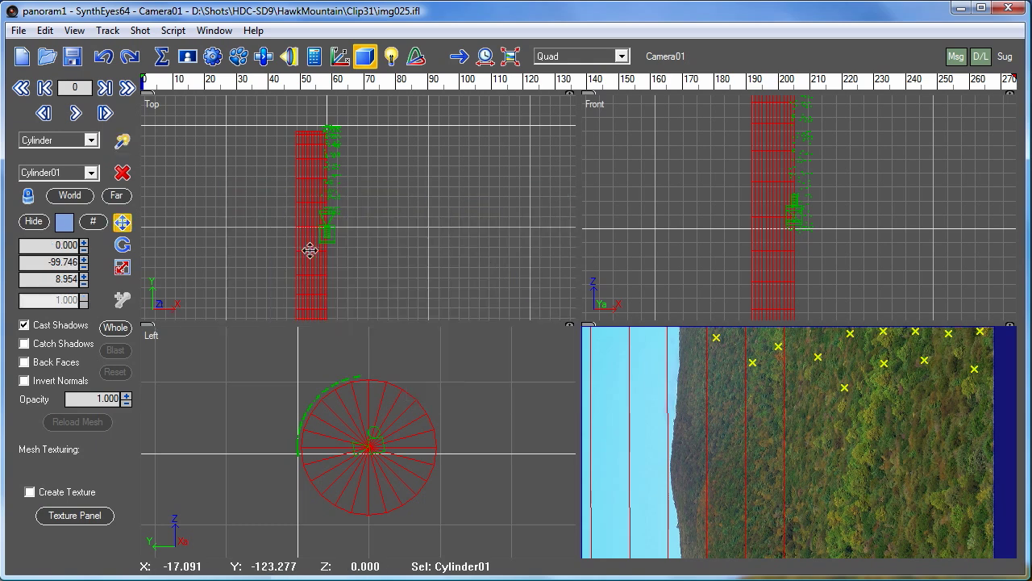
{"action": "left_click_drag", "start_coordinate": [311, 250], "coordinate": [325, 254]}
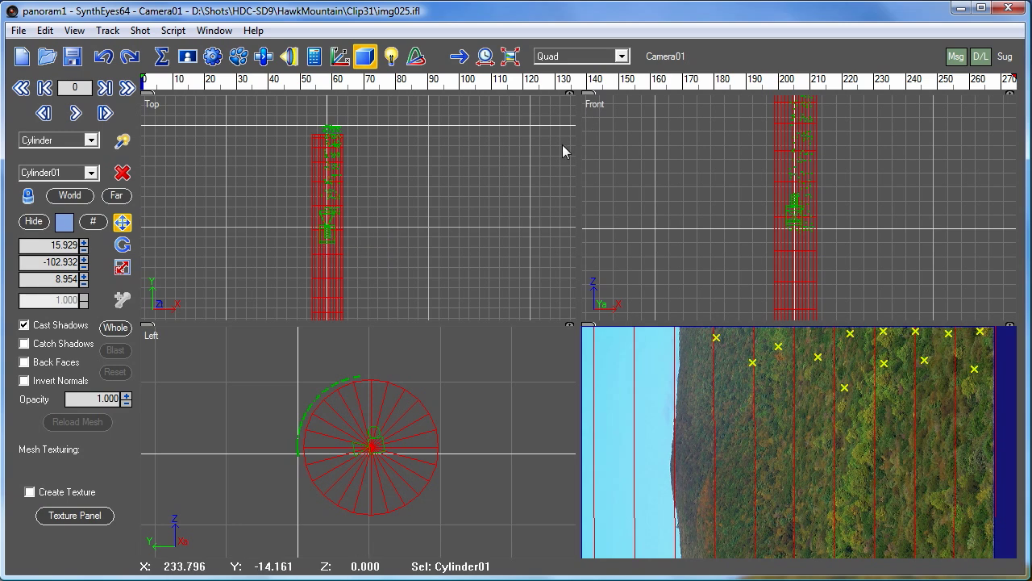
- Set the cylinder's axial scale to 31.265 and check that it covers the camera image throughout the shot
{"action": "scroll", "coordinate": [677, 480], "scroll_direction": "down", "scroll_amount": 2}
{"action": "middle_click_drag", "start_coordinate": [661, 426], "coordinate": [691, 428]}
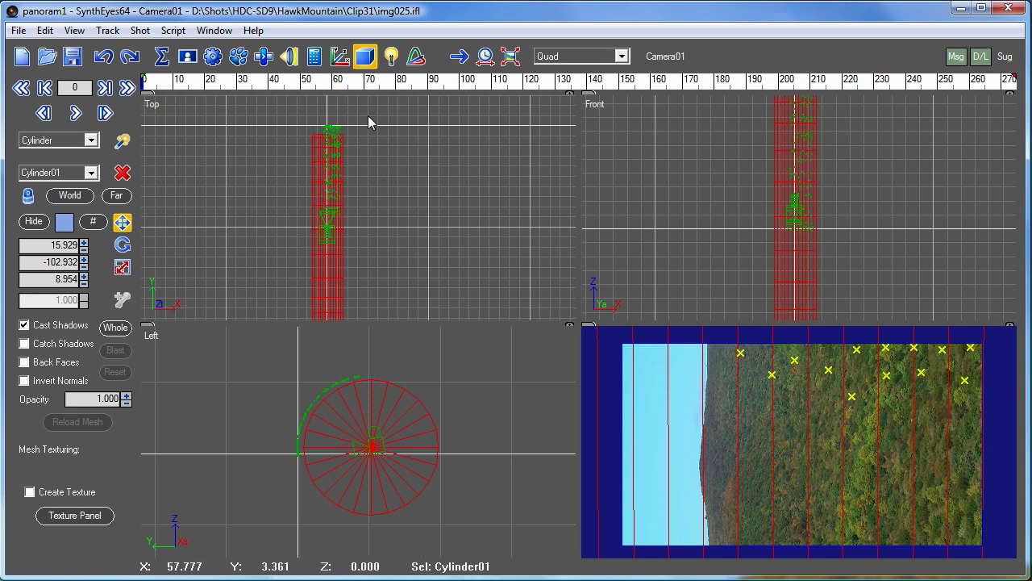
{"action": "left_click_drag", "start_coordinate": [161, 89], "coordinate": [379, 91]}
{"action": "scroll", "coordinate": [847, 446], "scroll_direction": "down", "scroll_amount": 2}
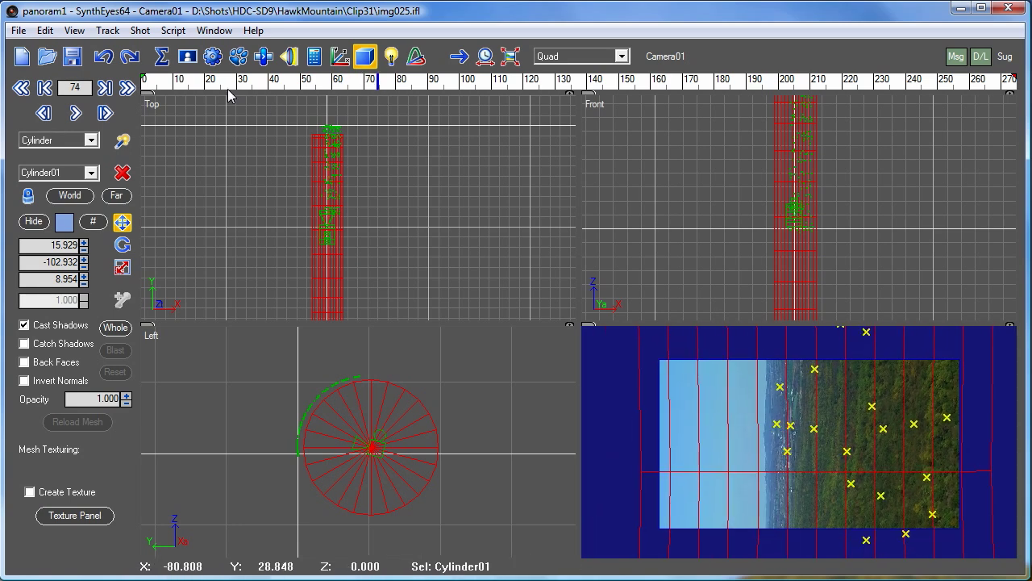
{"action": "left_click_drag", "start_coordinate": [215, 84], "coordinate": [1026, 137]}
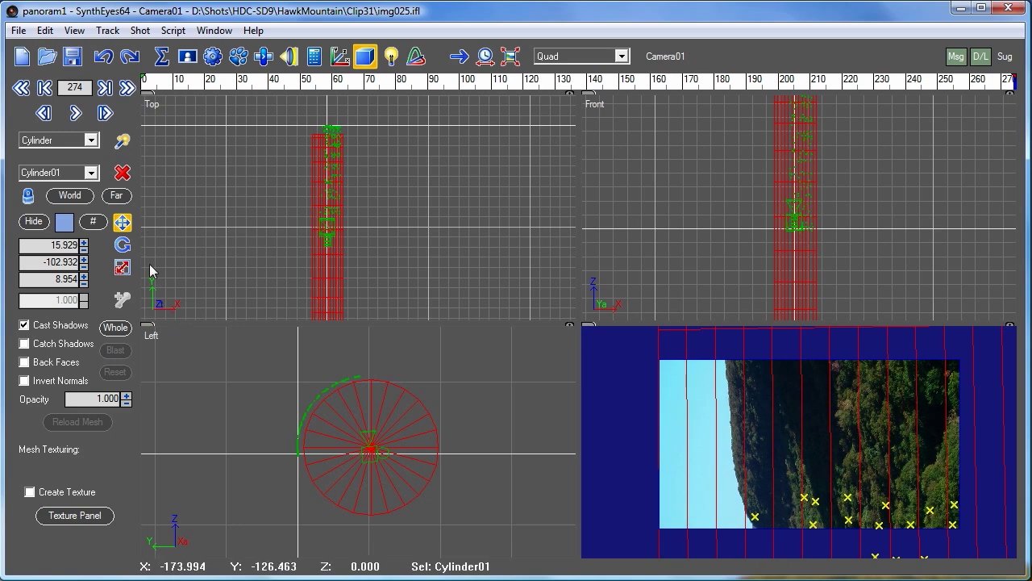
{"action": "left_click", "coordinate": [123, 268]}
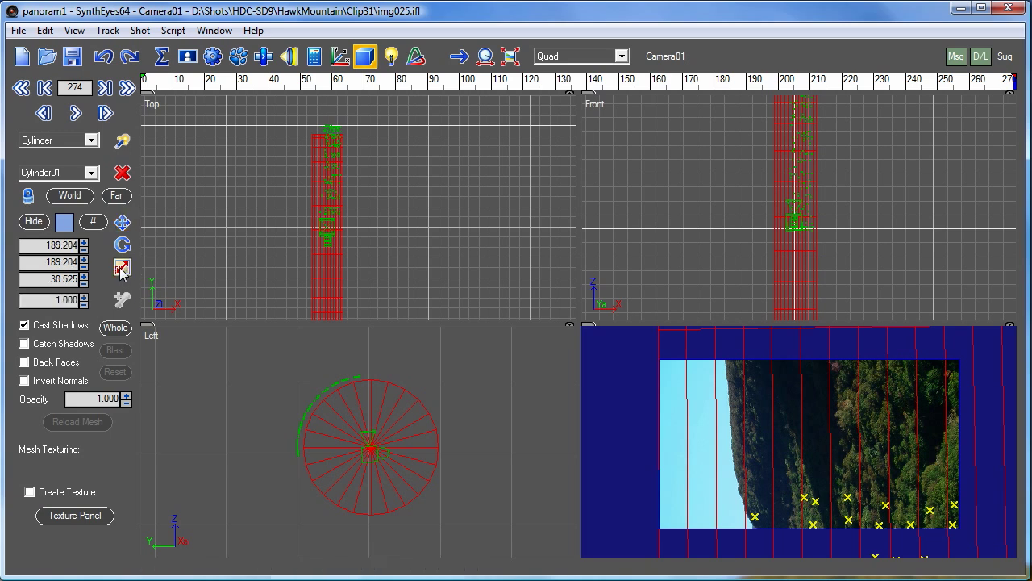
{"action": "left_click_drag", "start_coordinate": [84, 279], "coordinate": [83, 267]}
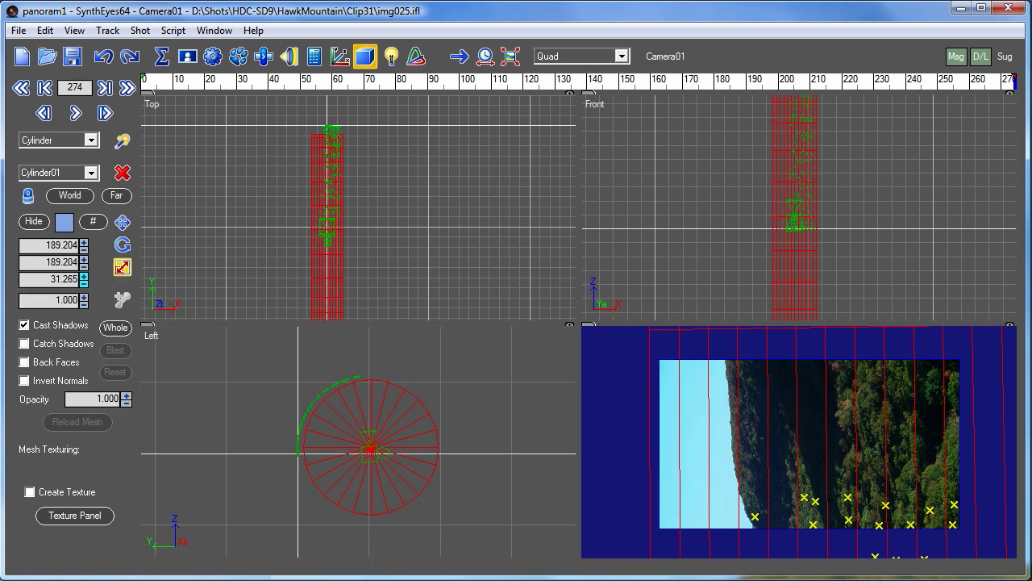
{"action": "mouse_move", "coordinate": [1010, 82]}
{"action": "left_mouse_down"}
{"action": "mouse_move", "coordinate": [766, 81]}
{"action": "mouse_move", "coordinate": [123, 11]}
{"action": "mouse_move", "coordinate": [1031, 43]}
{"action": "mouse_move", "coordinate": [799, 46]}
{"action": "mouse_move", "coordinate": [807, 45]}
{"action": "left_mouse_up"}
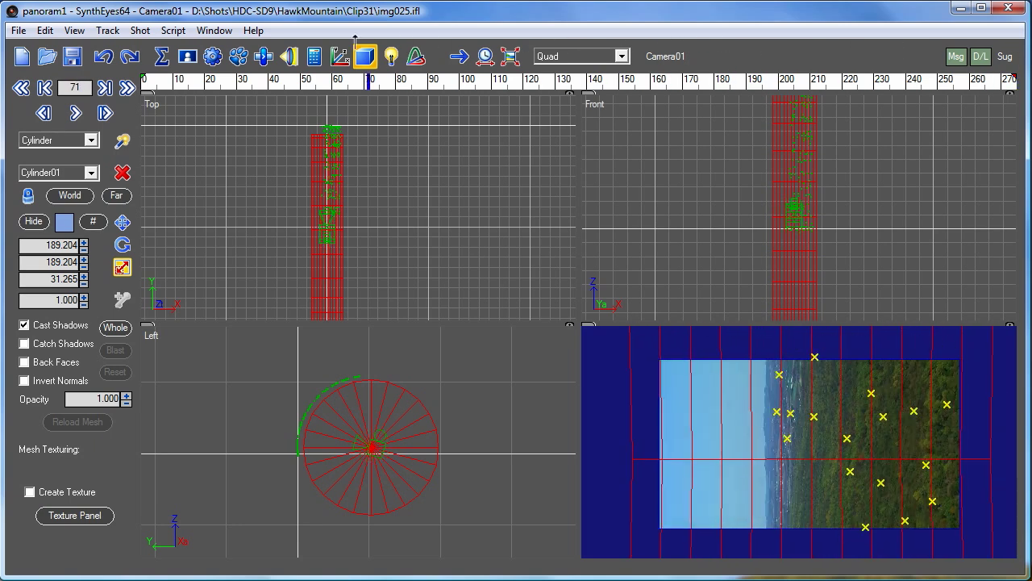
{"action": "left_click_drag", "start_coordinate": [144, 80], "coordinate": [725, 62]}
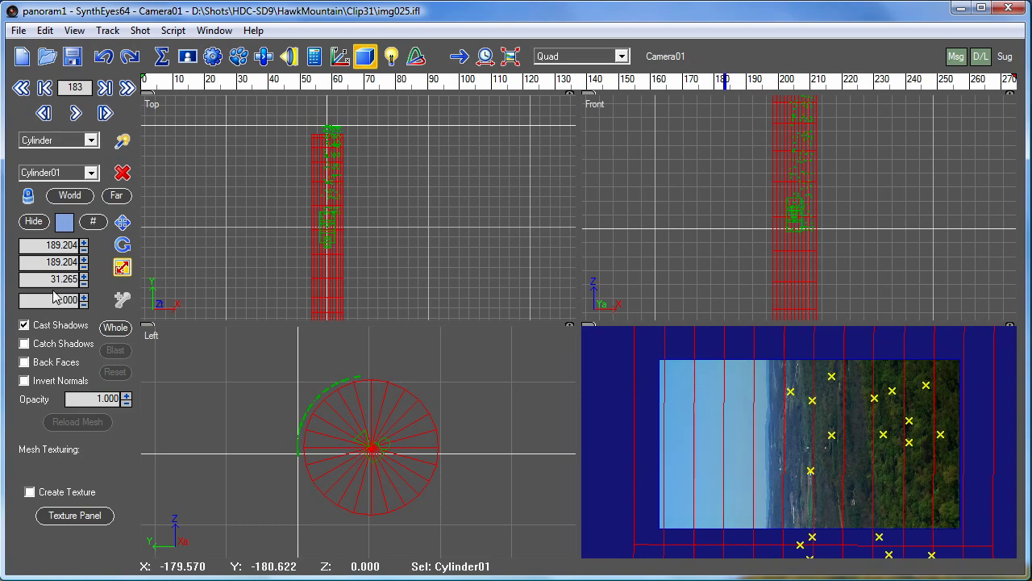
- Raise the cylinder's mesh segment counts to 100 and 24, with the third count at 1
{"action": "left_click", "coordinate": [95, 225]}
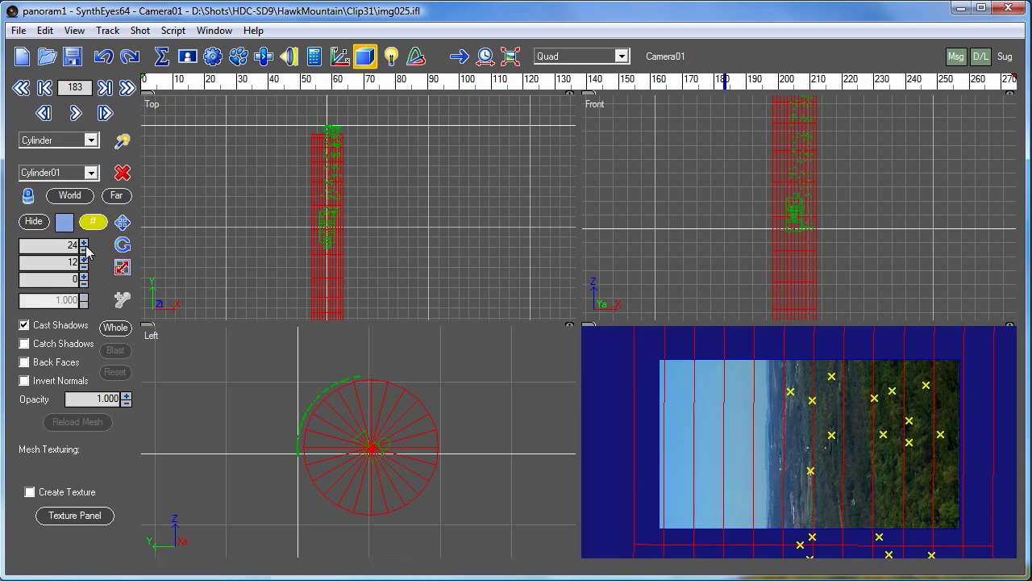
{"action": "left_click_drag", "start_coordinate": [83, 245], "coordinate": [83, 221]}
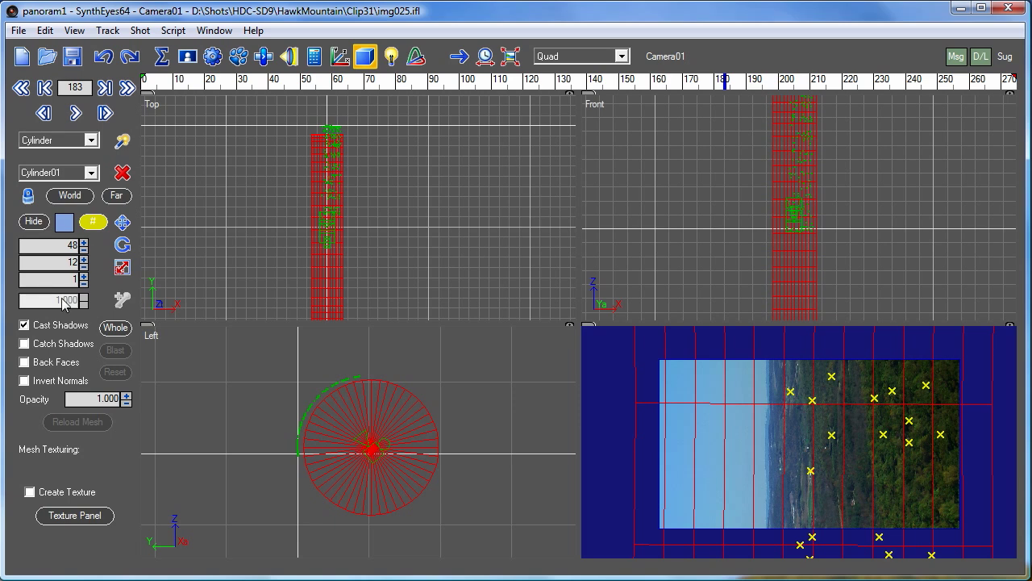
{"action": "left_click_drag", "start_coordinate": [84, 262], "coordinate": [83, 255]}
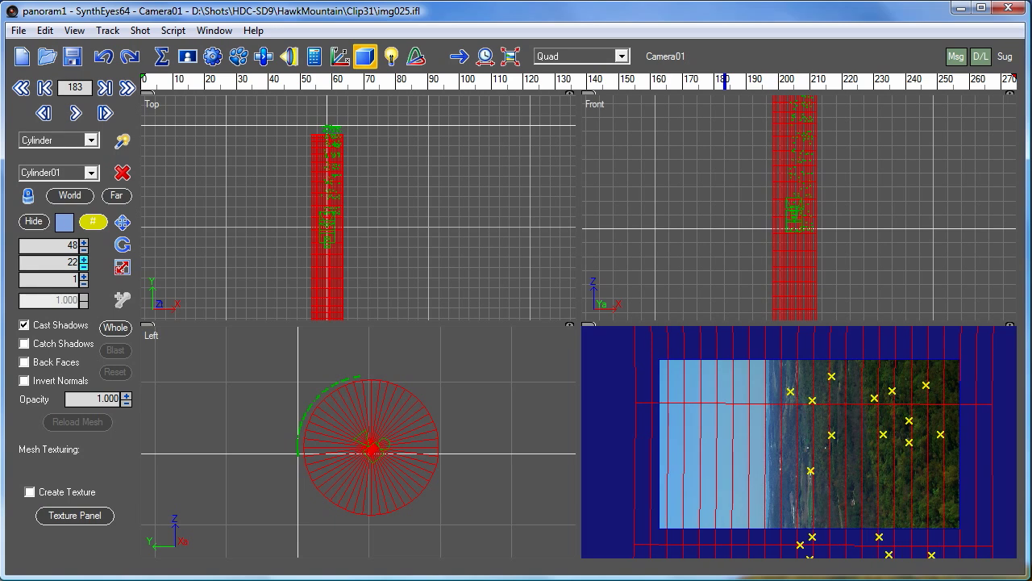
{"action": "left_click_drag", "start_coordinate": [83, 254], "coordinate": [83, 230]}
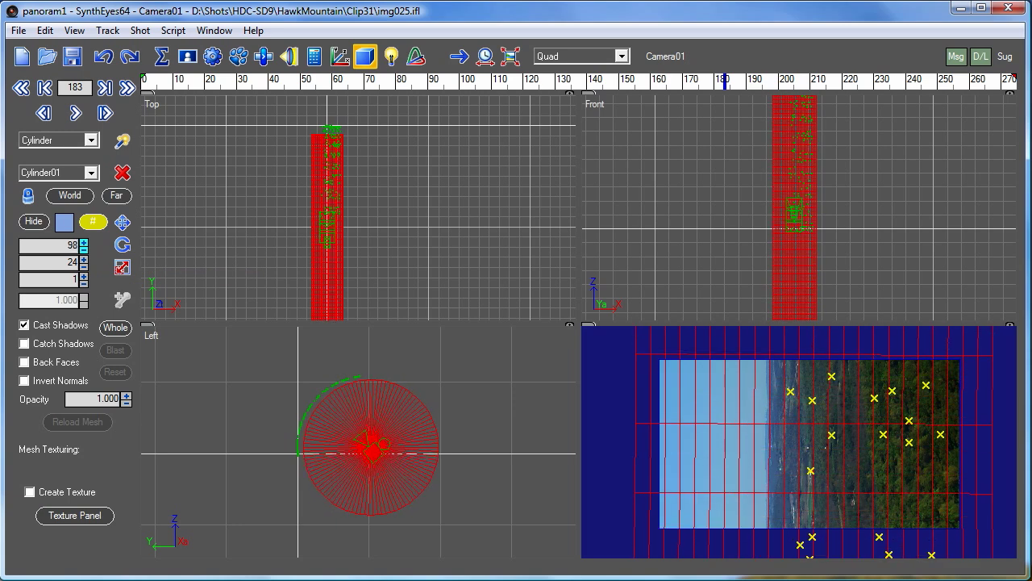
{"action": "left_click_drag", "start_coordinate": [83, 230], "coordinate": [83, 228]}
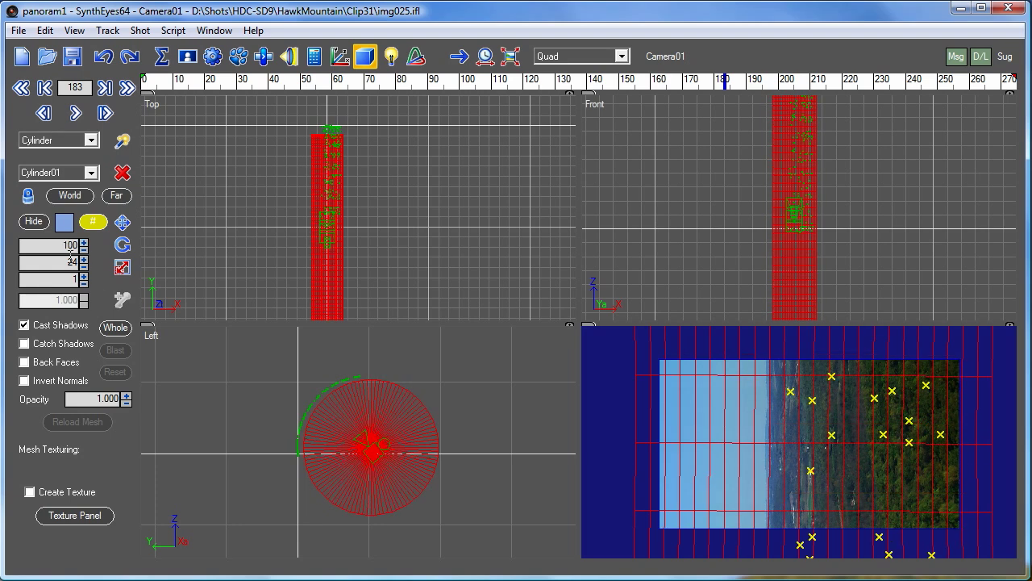
- Save the scene as panoram2 at frame 0 and switch to a Perspective view unlocked from the camera
{"action": "mouse_move", "coordinate": [181, 88]}
{"action": "left_mouse_down"}
{"action": "mouse_move", "coordinate": [525, 88]}
{"action": "mouse_move", "coordinate": [630, 143]}
{"action": "mouse_move", "coordinate": [1021, 146]}
{"action": "mouse_move", "coordinate": [419, 133]}
{"action": "mouse_move", "coordinate": [135, 111]}
{"action": "left_mouse_up"}
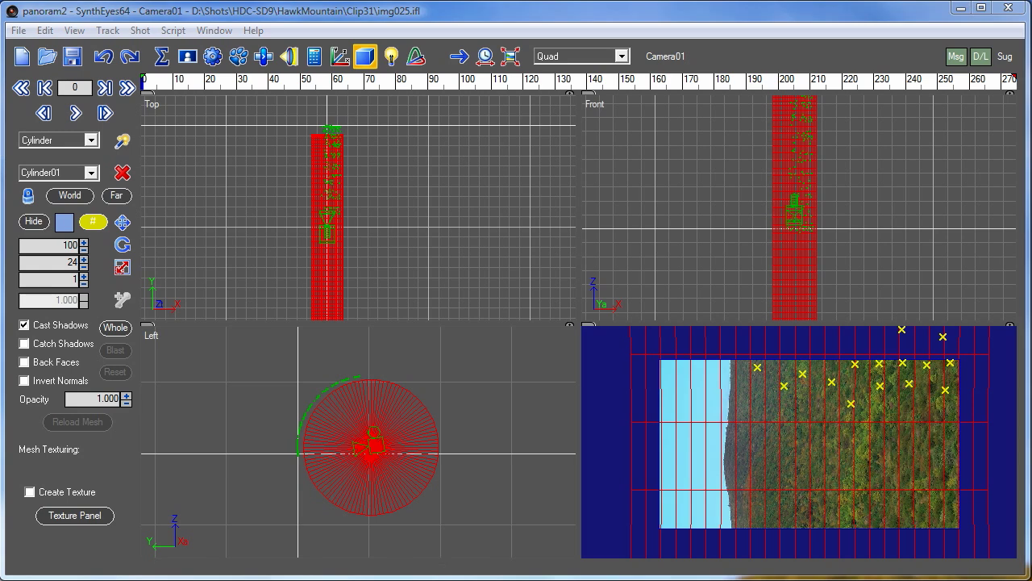
{"action": "left_click", "coordinate": [569, 57]}
{"action": "left_click", "coordinate": [559, 92]}
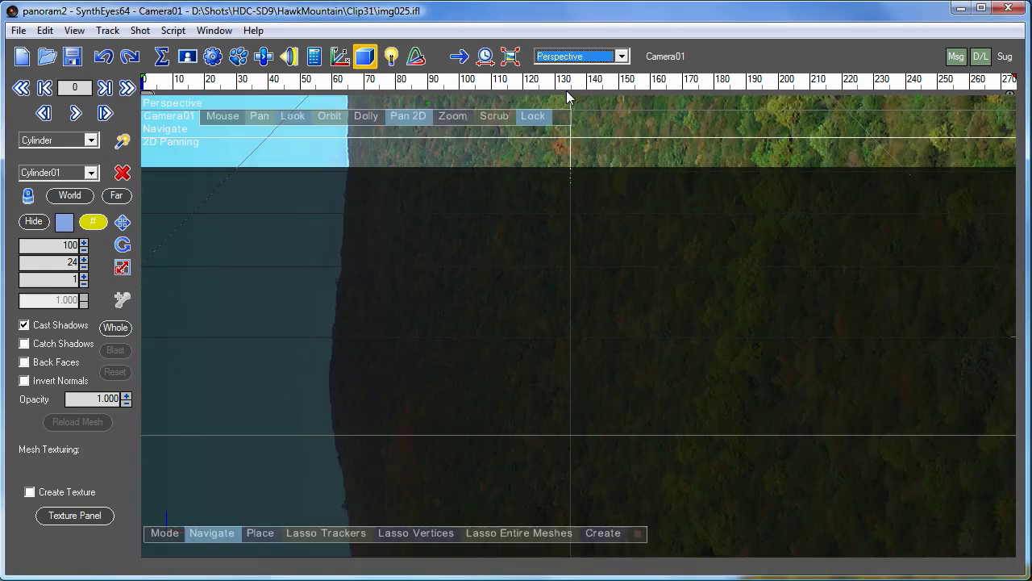
{"action": "left_click", "coordinate": [533, 115]}
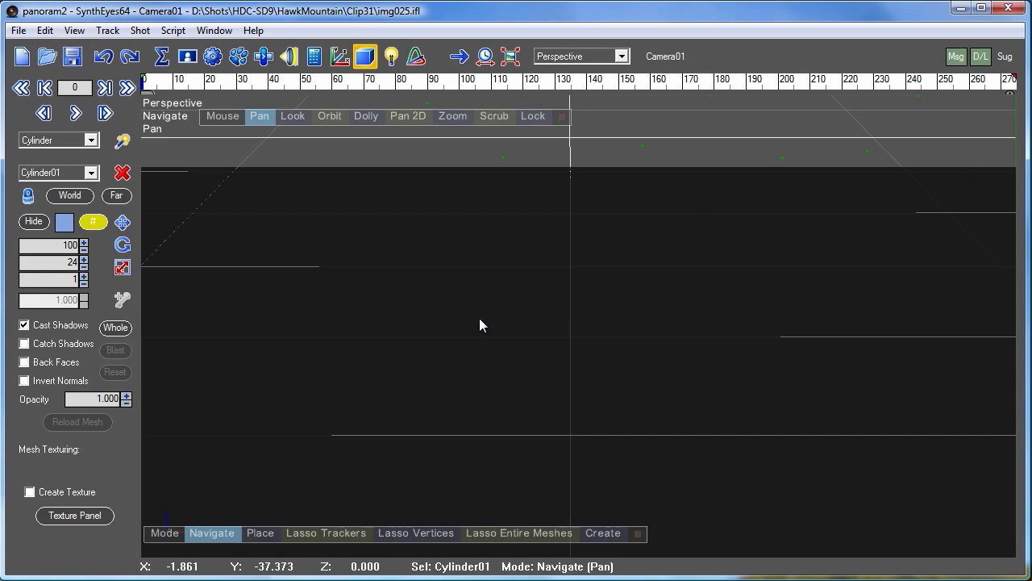
- Frame the perspective view on the cylinder and set the scene's perspective far clip to 10000
{"action": "right_click", "coordinate": [427, 216]}
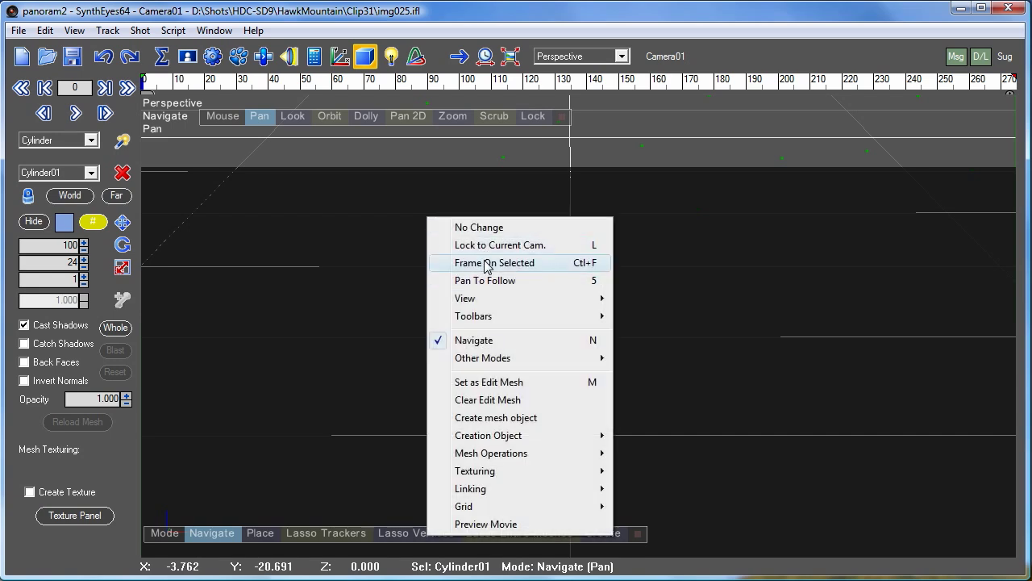
{"action": "left_click", "coordinate": [481, 262]}
{"action": "right_click", "coordinate": [450, 221]}
{"action": "left_click", "coordinate": [496, 267]}
{"action": "right_click", "coordinate": [368, 236]}
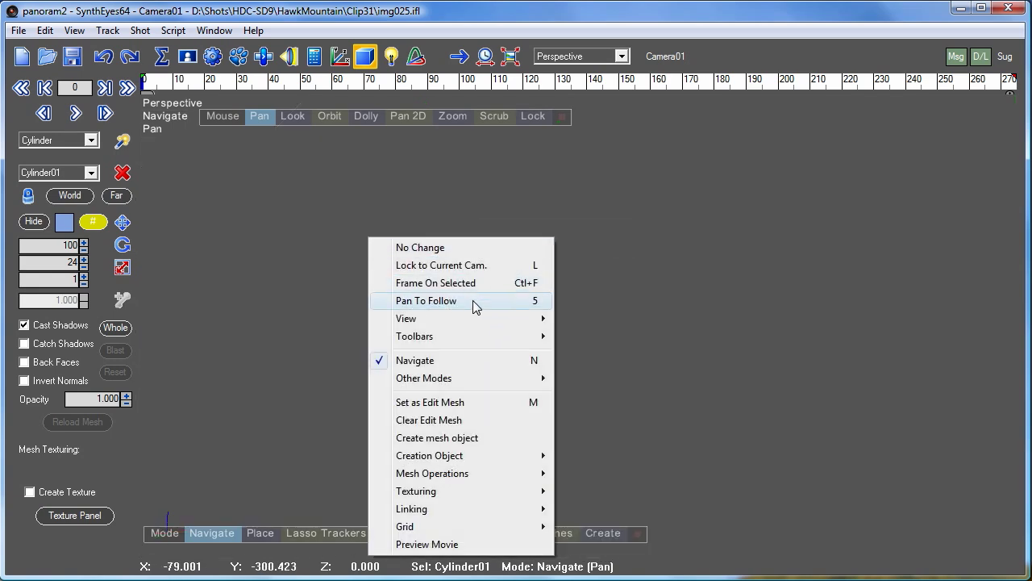
{"action": "mouse_move", "coordinate": [486, 321]}
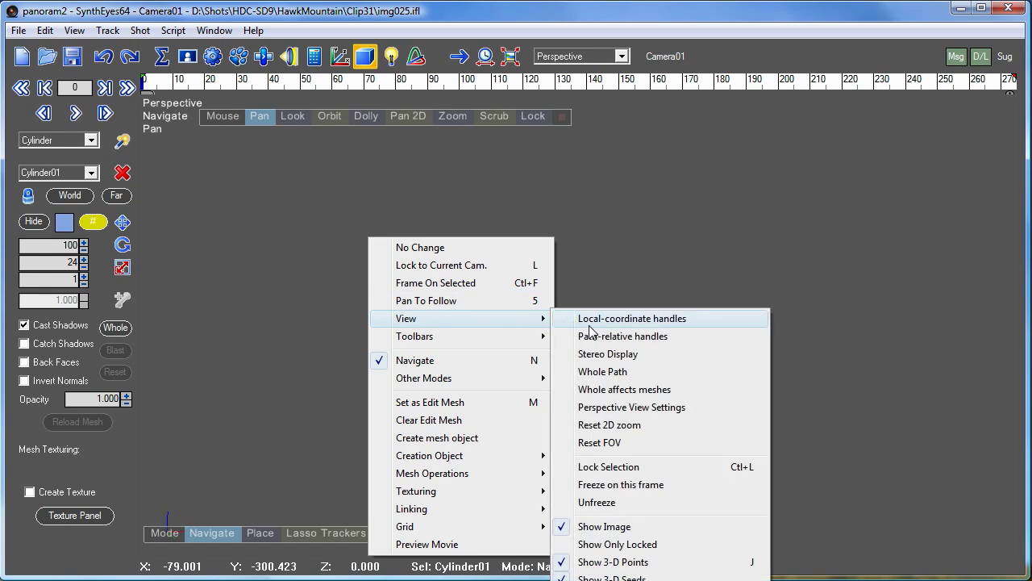
{"action": "left_click", "coordinate": [631, 407]}
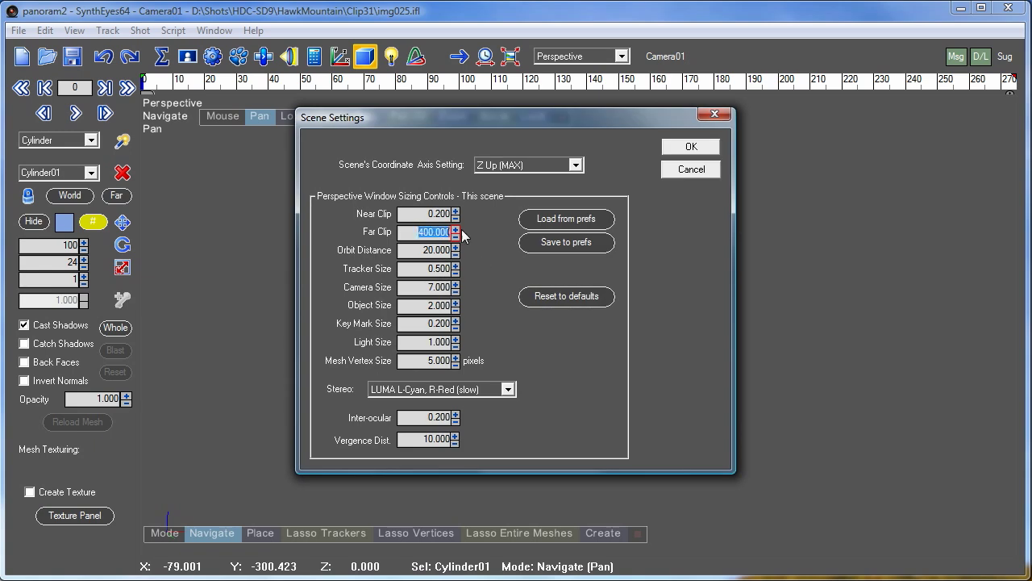
{"action": "type", "text": "10000"}
{"action": "key", "text": "Return"}
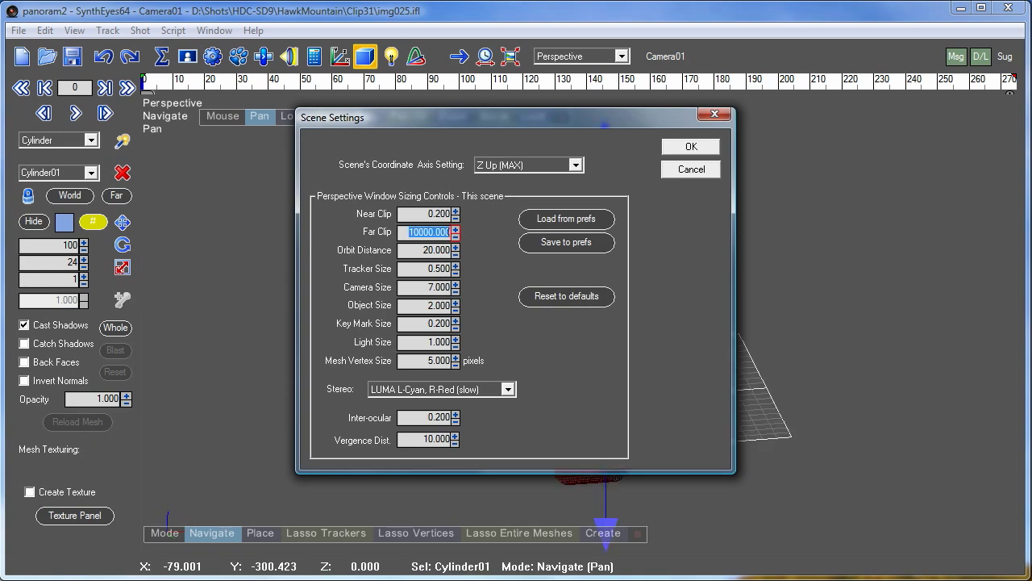
{"action": "left_click", "coordinate": [702, 150]}
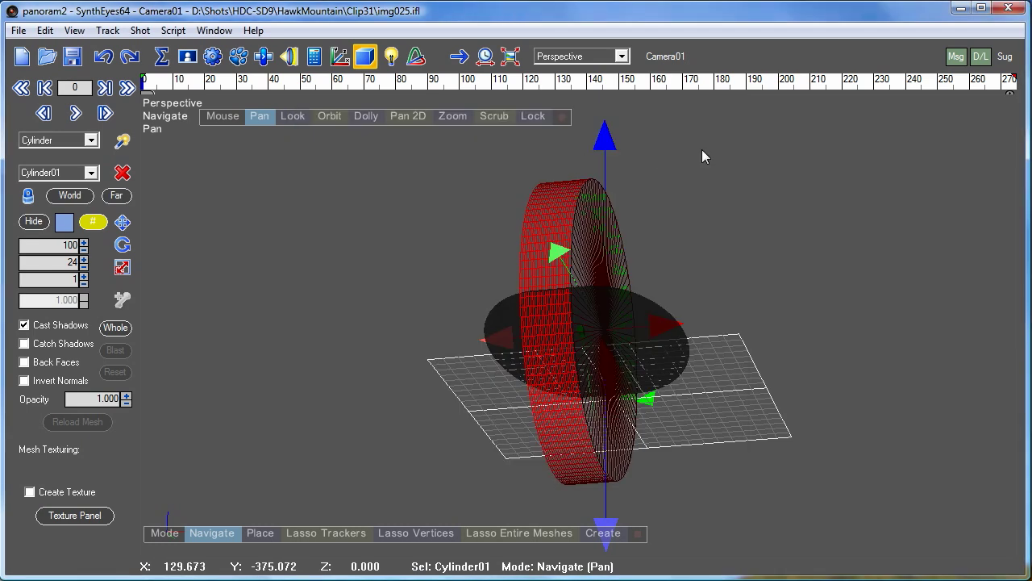
- Turn off shadow casting for the cylinder and make it the edit mesh, with its end cap facing the view
{"action": "left_click", "coordinate": [326, 114]}
{"action": "left_click_drag", "start_coordinate": [516, 210], "coordinate": [7, 338]}
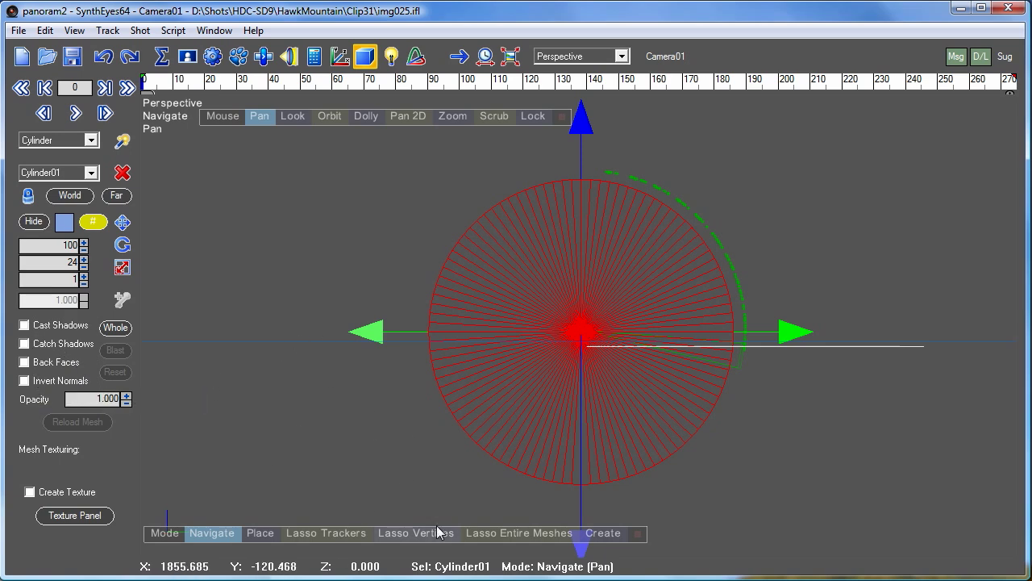
{"action": "right_click", "coordinate": [231, 385]}
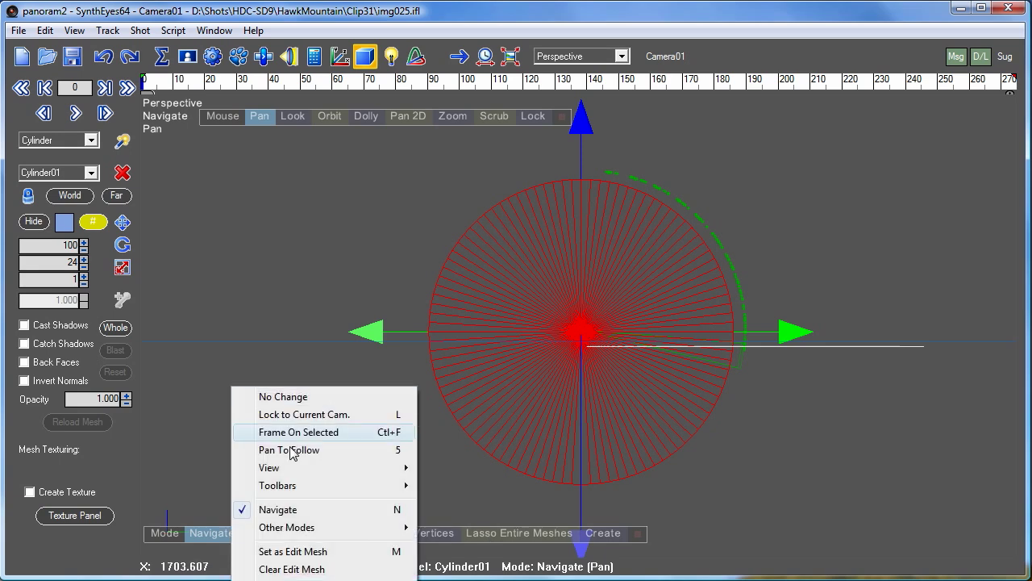
{"action": "left_click", "coordinate": [251, 208]}
{"action": "right_click", "coordinate": [251, 208]}
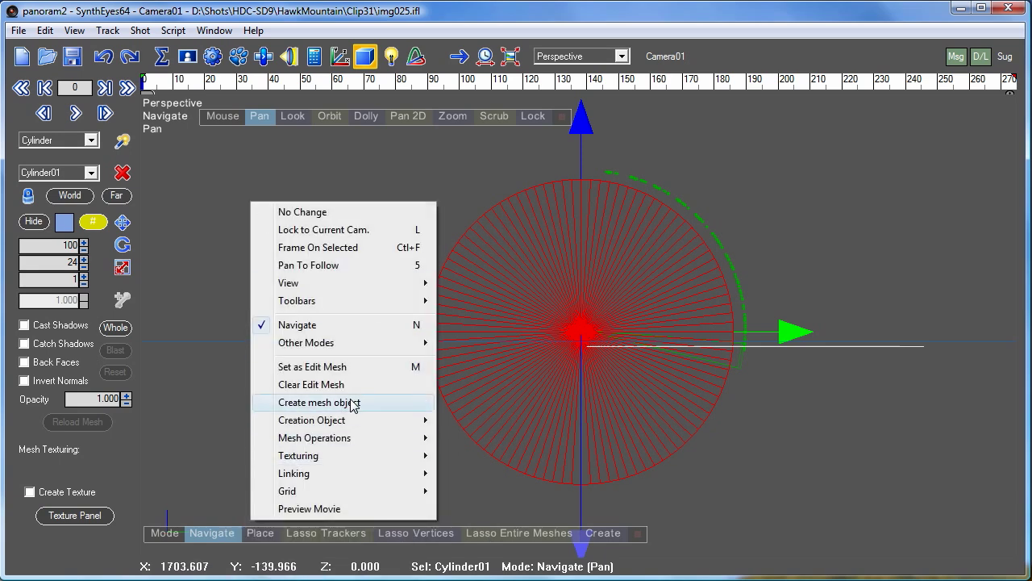
{"action": "left_click", "coordinate": [345, 370]}
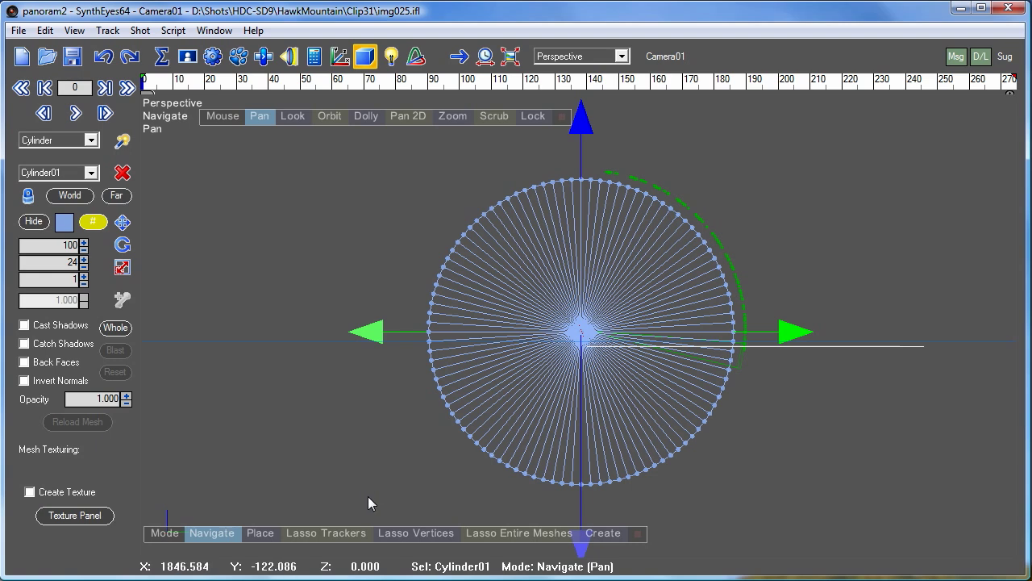
{"action": "left_click_drag", "start_coordinate": [368, 496], "coordinate": [416, 484]}
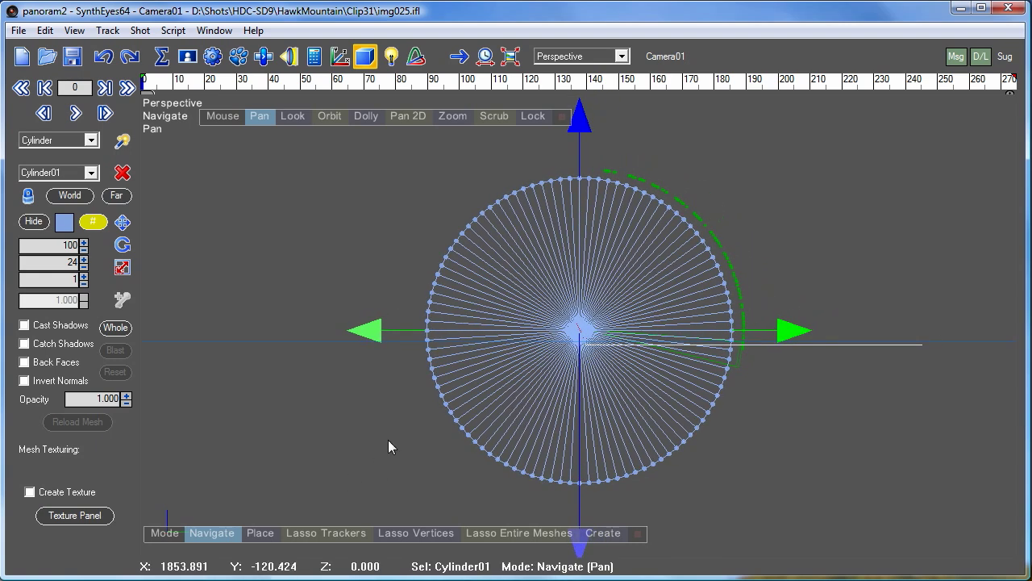
- Switch to lassoing vertices and change the selection style from polygonal to rectangular
{"action": "left_click", "coordinate": [413, 534]}
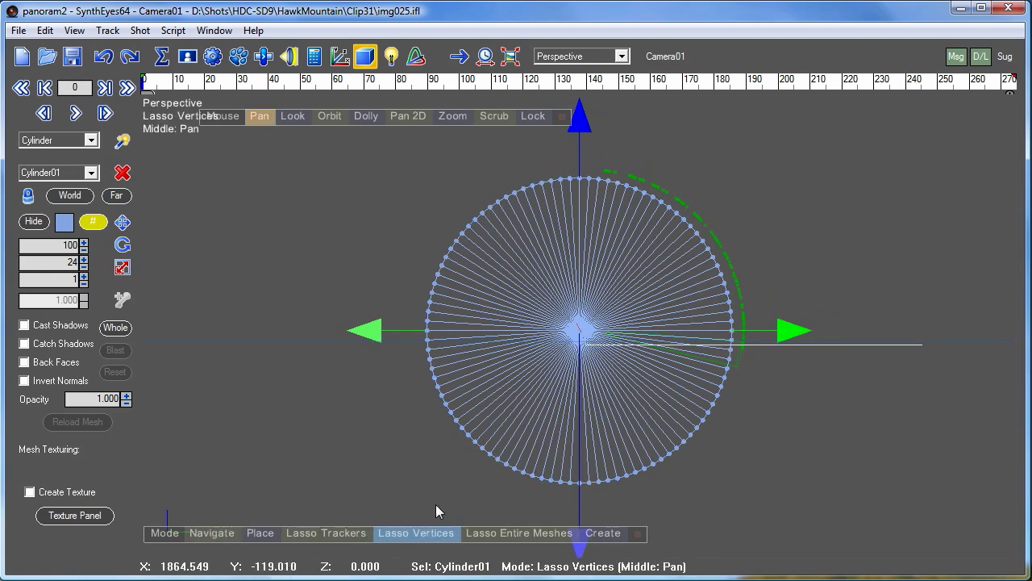
{"action": "left_click_drag", "start_coordinate": [401, 493], "coordinate": [757, 205]}
{"action": "right_click", "coordinate": [339, 487]}
{"action": "key", "text": "Escape"}
{"action": "left_click", "coordinate": [73, 30]}
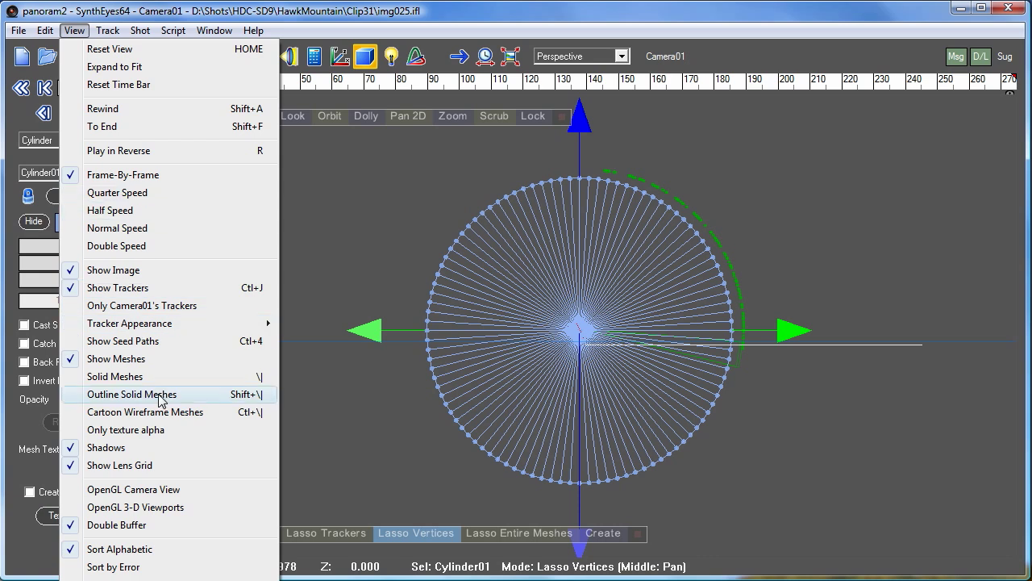
{"action": "mouse_move", "coordinate": [44, 30]}
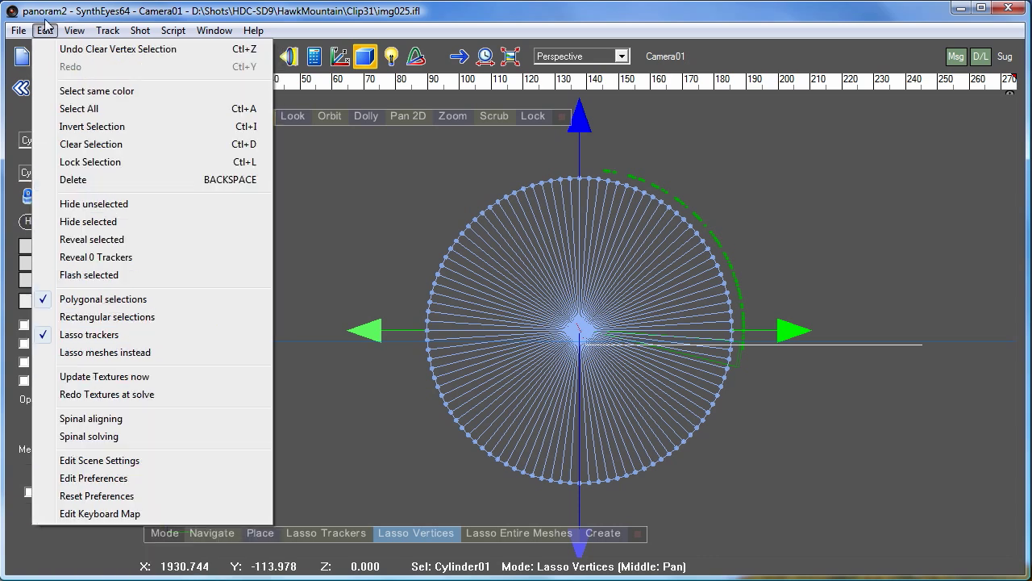
{"action": "left_click", "coordinate": [105, 319]}
- Select all vertices of the cylinder's near end cap and delete the selected faces
{"action": "left_click_drag", "start_coordinate": [376, 495], "coordinate": [817, 145]}
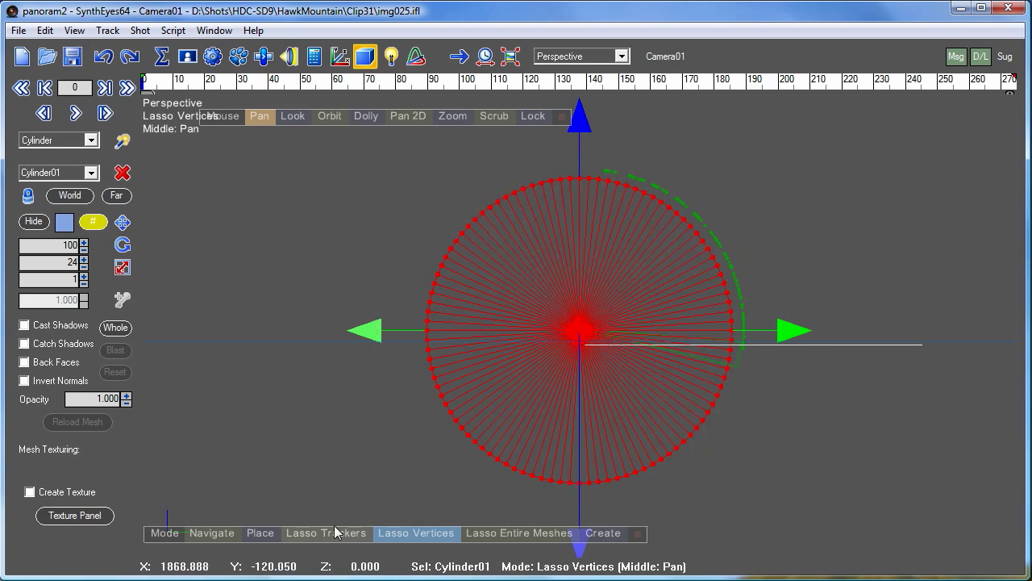
{"action": "right_click", "coordinate": [392, 178]}
{"action": "mouse_move", "coordinate": [544, 409]}
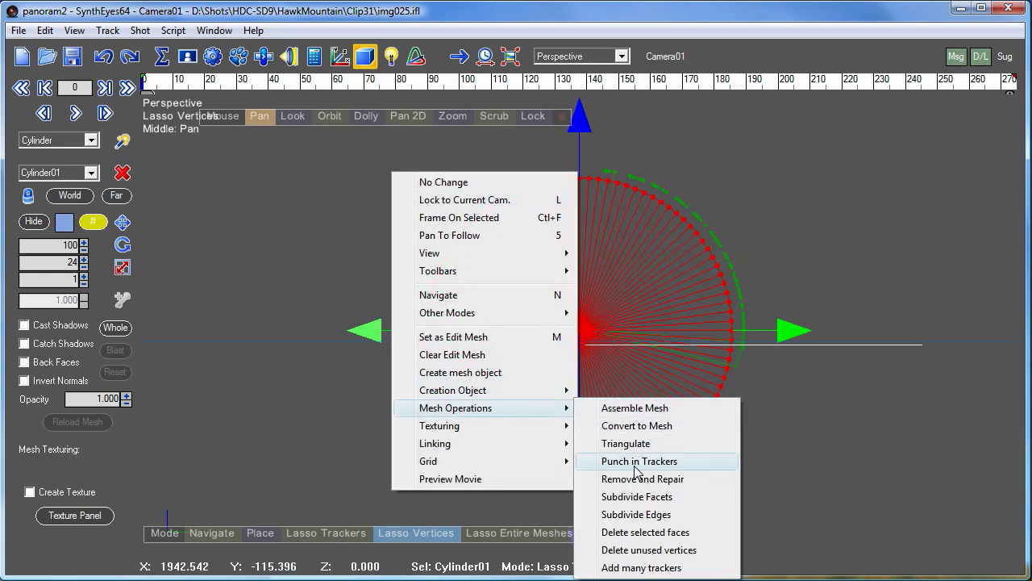
{"action": "left_click", "coordinate": [649, 532]}
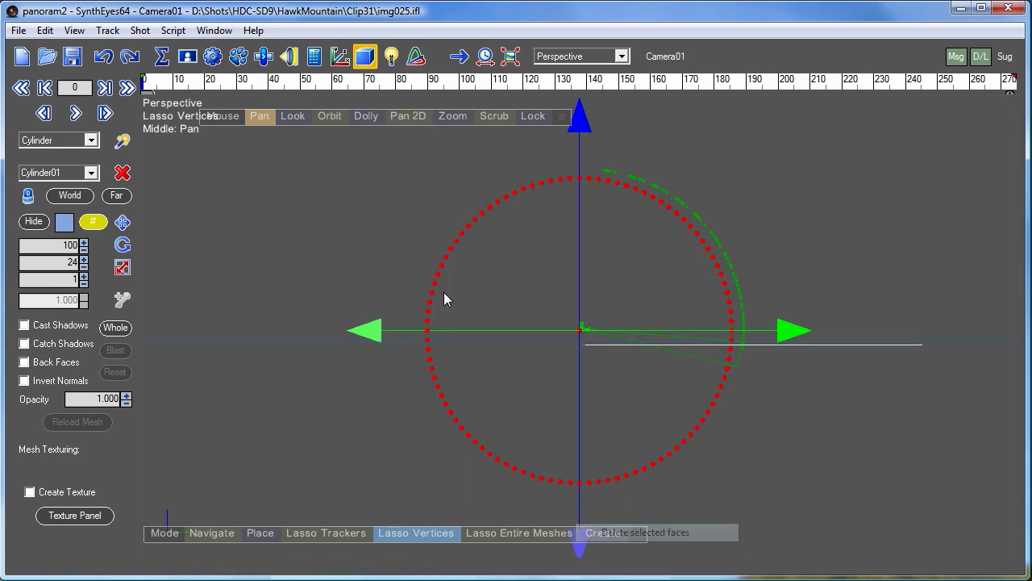
- Show the Mesh toolbar in the perspective view and move it clear of the Mouse toolbar
{"action": "right_click", "coordinate": [289, 167]}
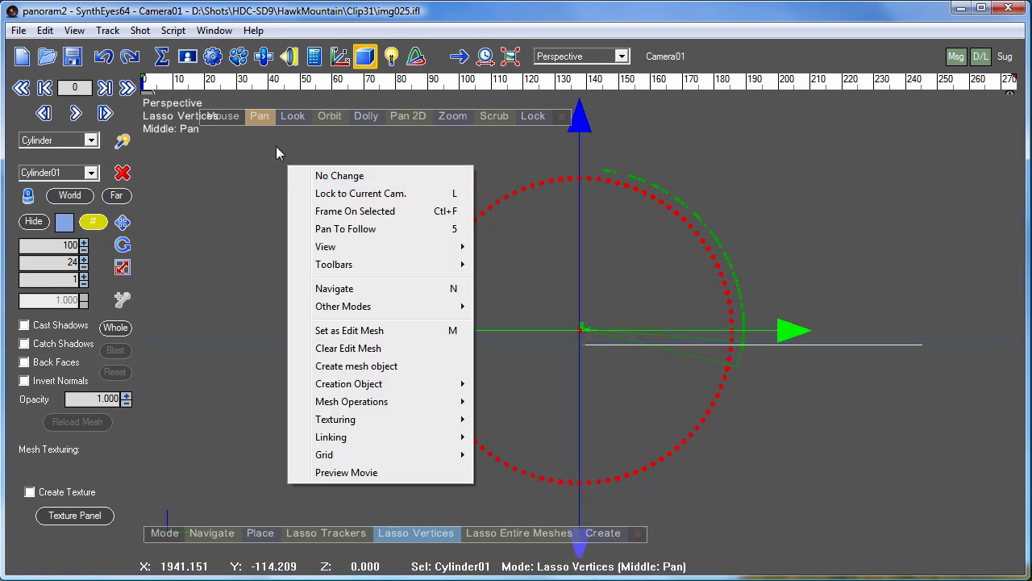
{"action": "mouse_move", "coordinate": [419, 273]}
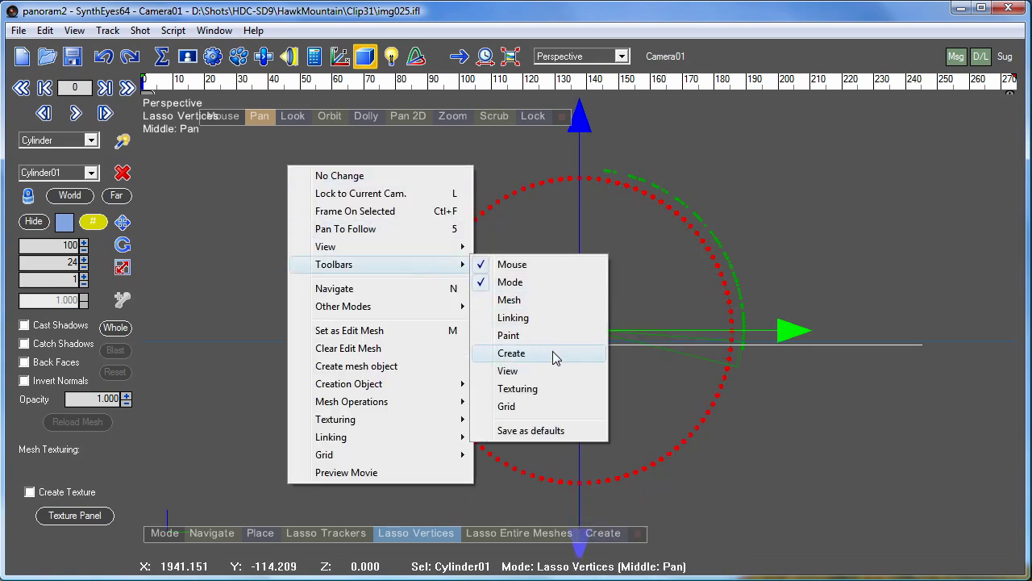
{"action": "left_click", "coordinate": [549, 300]}
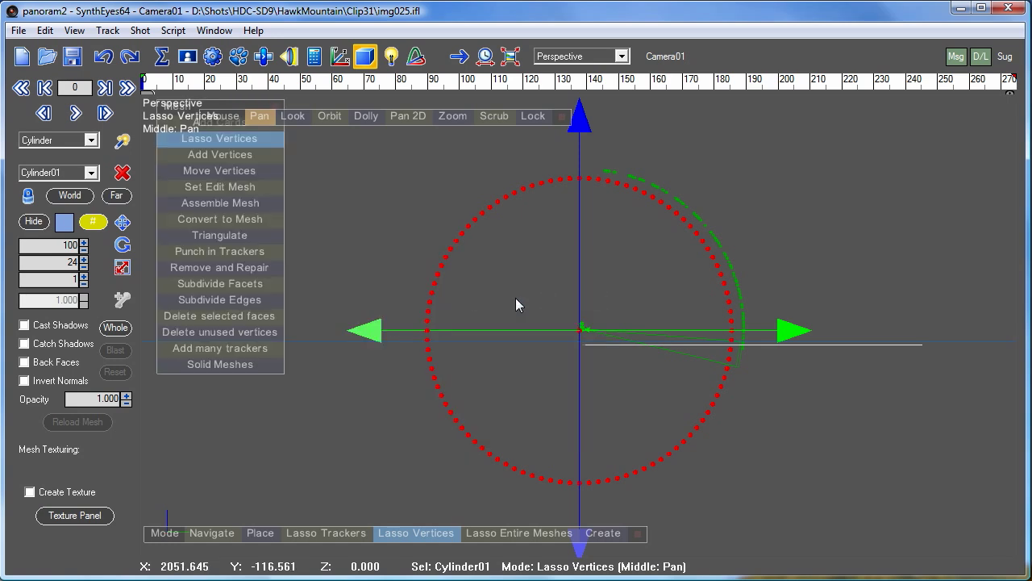
{"action": "left_click_drag", "start_coordinate": [216, 105], "coordinate": [238, 166]}
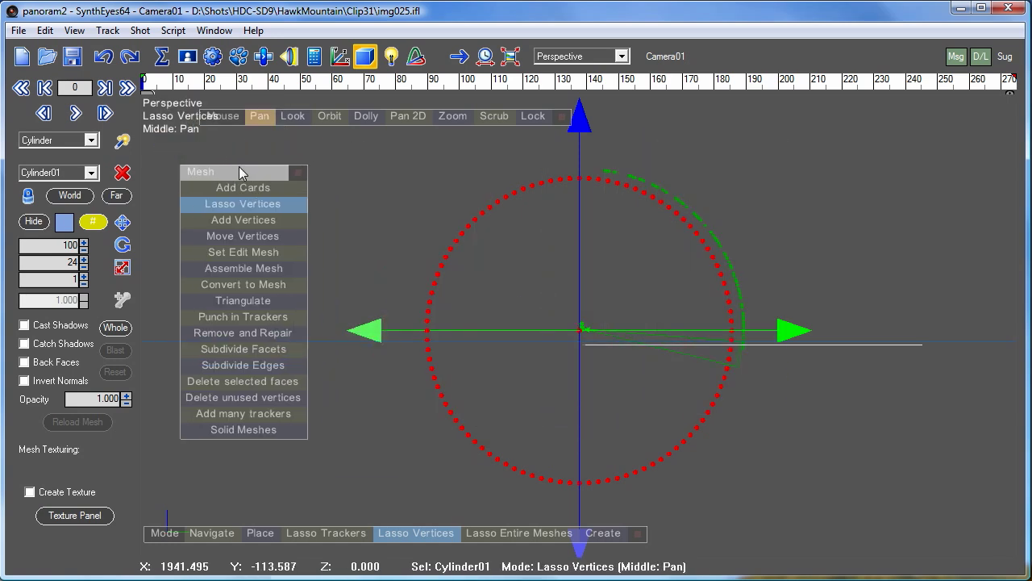
- Orbit to the cylinder's opposite end, select all vertices of that cap and delete the selected faces
{"action": "left_click", "coordinate": [330, 117]}
{"action": "mouse_move", "coordinate": [419, 137]}
{"action": "left_mouse_down"}
{"action": "mouse_move", "coordinate": [637, 176]}
{"action": "mouse_move", "coordinate": [906, 189]}
{"action": "mouse_move", "coordinate": [1031, 178]}
{"action": "mouse_move", "coordinate": [1031, 153]}
{"action": "left_mouse_up"}
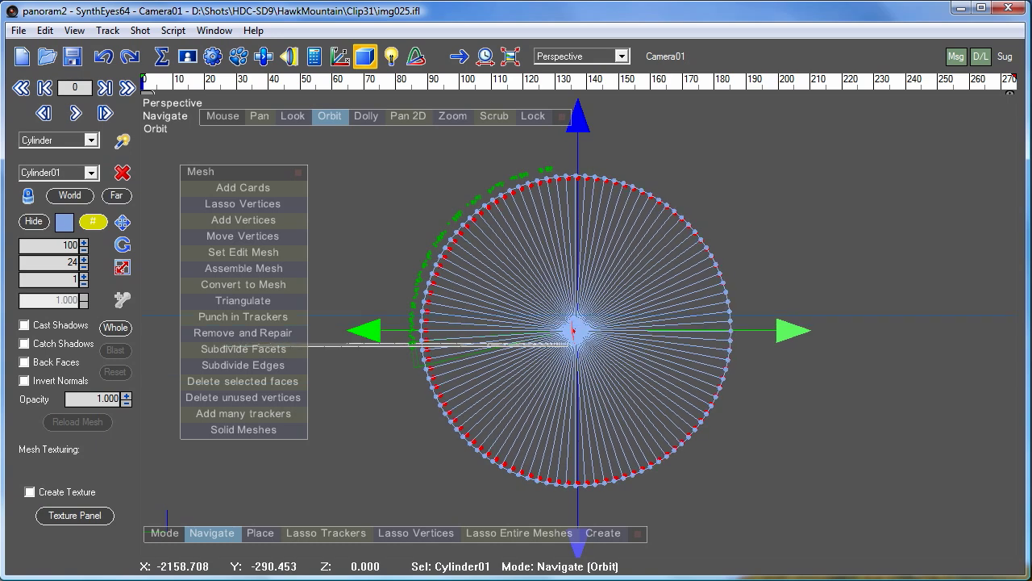
{"action": "left_click", "coordinate": [242, 205]}
{"action": "mouse_move", "coordinate": [365, 496]}
{"action": "left_mouse_down"}
{"action": "mouse_move", "coordinate": [722, 222]}
{"action": "mouse_move", "coordinate": [839, 113]}
{"action": "mouse_move", "coordinate": [835, 89]}
{"action": "mouse_move", "coordinate": [787, 162]}
{"action": "mouse_move", "coordinate": [795, 156]}
{"action": "left_mouse_up"}
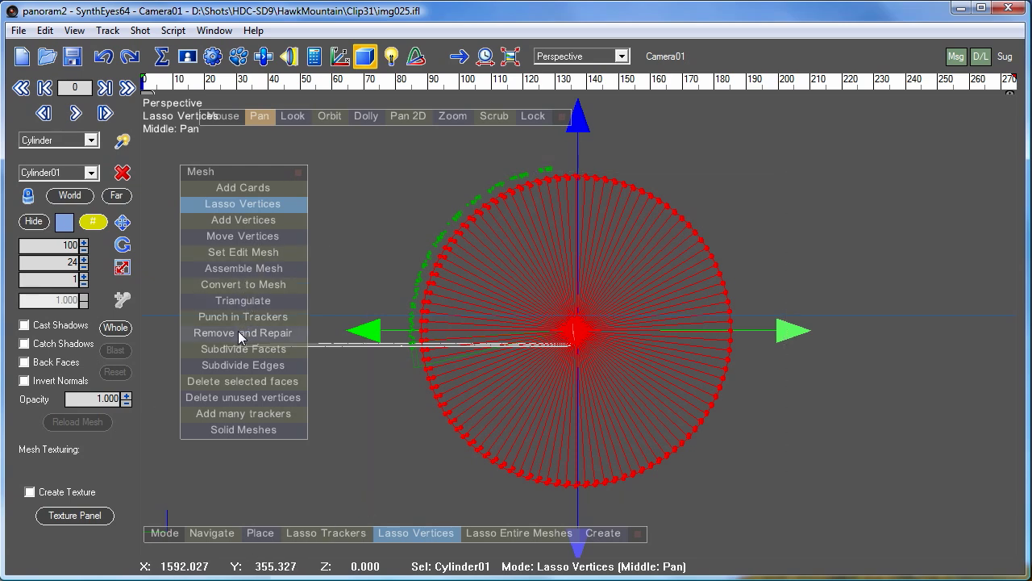
{"action": "left_click", "coordinate": [242, 381]}
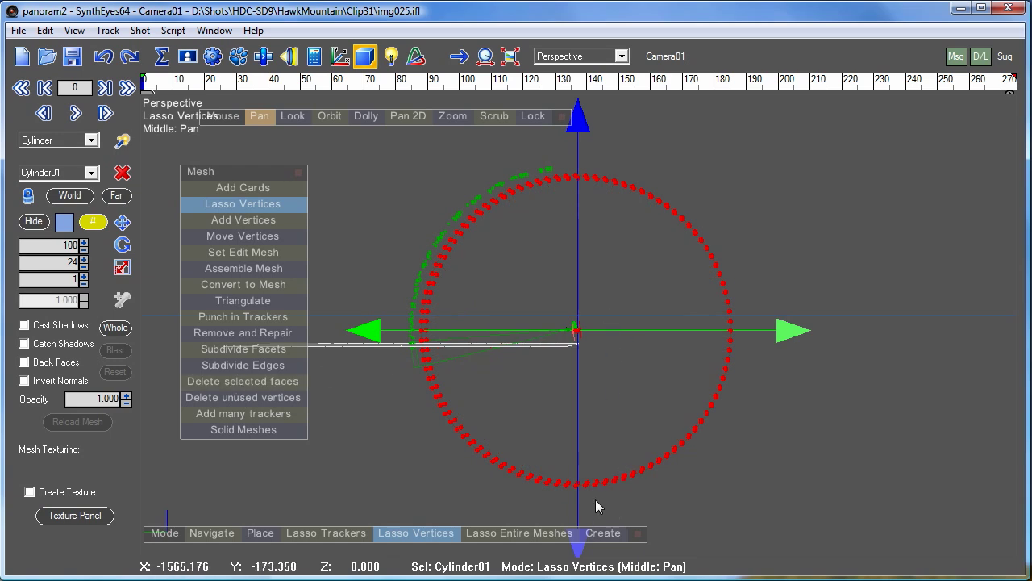
- Select the vertices of the lower half of the open cylinder from an oblique view and delete the selected faces
{"action": "left_click_drag", "start_coordinate": [323, 118], "coordinate": [484, 467]}
{"action": "mouse_move", "coordinate": [322, 162]}
{"action": "left_mouse_down"}
{"action": "mouse_move", "coordinate": [278, 171]}
{"action": "mouse_move", "coordinate": [347, 129]}
{"action": "mouse_move", "coordinate": [403, 135]}
{"action": "mouse_move", "coordinate": [376, 133]}
{"action": "left_mouse_up"}
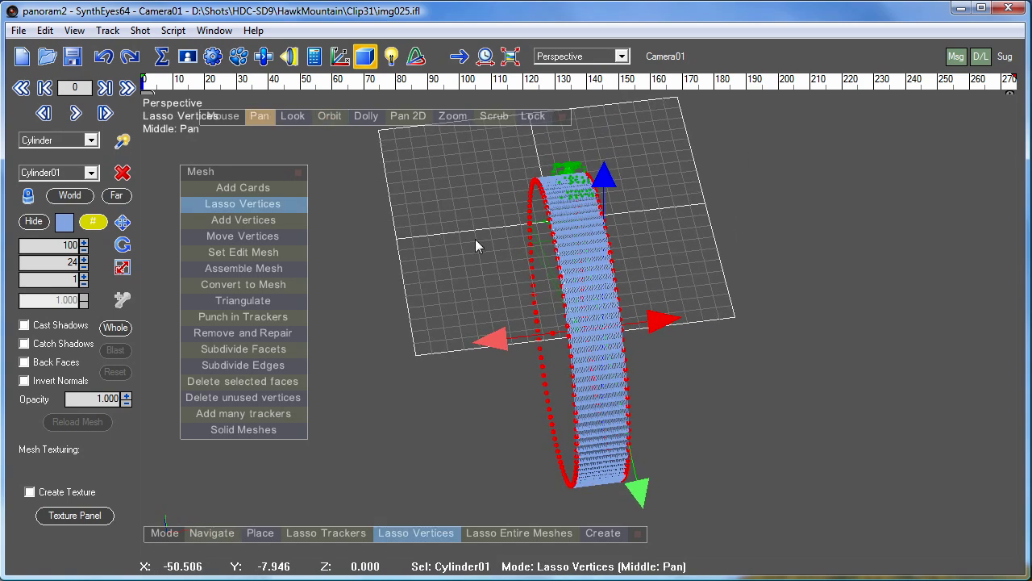
{"action": "mouse_move", "coordinate": [524, 505]}
{"action": "left_mouse_down"}
{"action": "mouse_move", "coordinate": [740, 397]}
{"action": "mouse_move", "coordinate": [779, 293]}
{"action": "mouse_move", "coordinate": [779, 325]}
{"action": "left_mouse_up"}
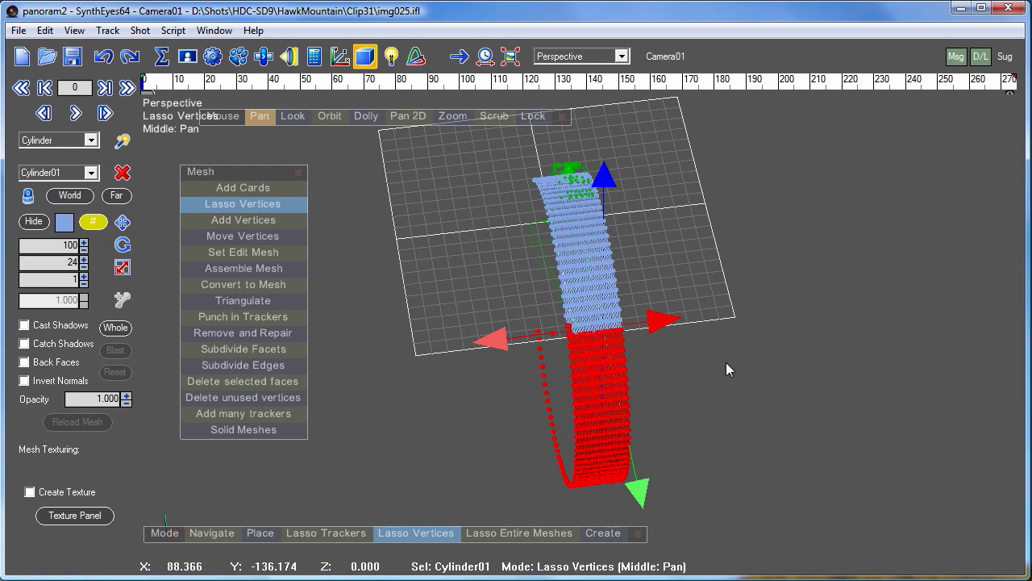
{"action": "left_click", "coordinate": [223, 383]}
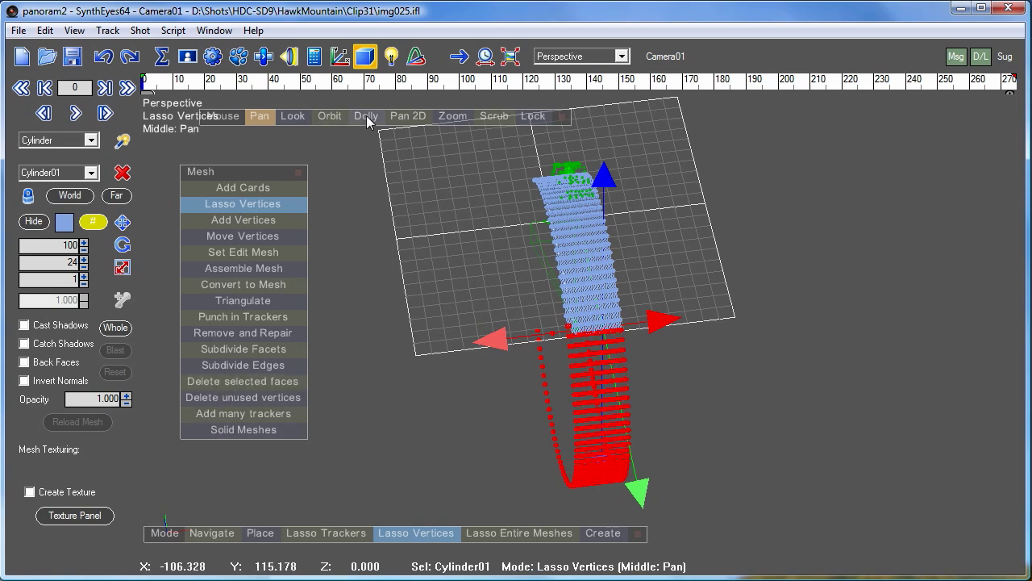
- Compare the camera's field of view with the remaining cylinder up to frame 274, and undo the last edit
{"action": "left_click", "coordinate": [329, 116]}
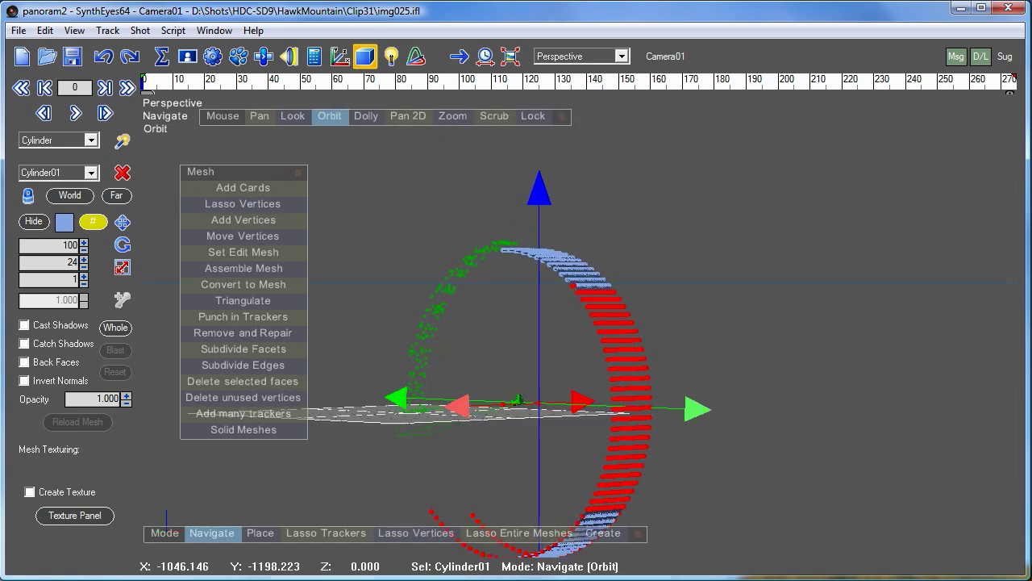
{"action": "mouse_move", "coordinate": [581, 347]}
{"action": "left_mouse_down"}
{"action": "mouse_move", "coordinate": [574, 355]}
{"action": "mouse_move", "coordinate": [544, 290]}
{"action": "mouse_move", "coordinate": [521, 270]}
{"action": "left_mouse_up"}
{"action": "left_click", "coordinate": [243, 204]}
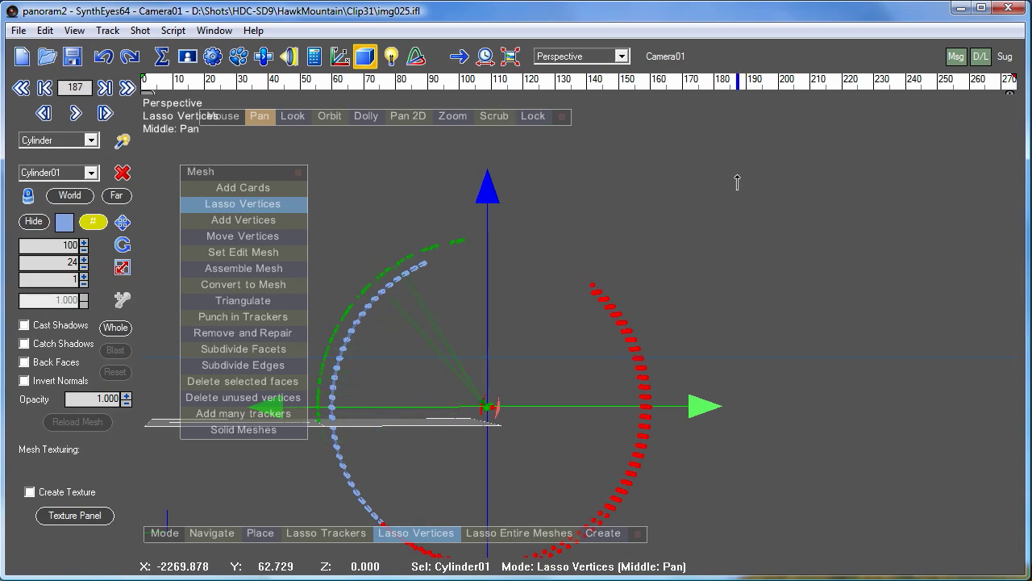
{"action": "left_click", "coordinate": [103, 58]}
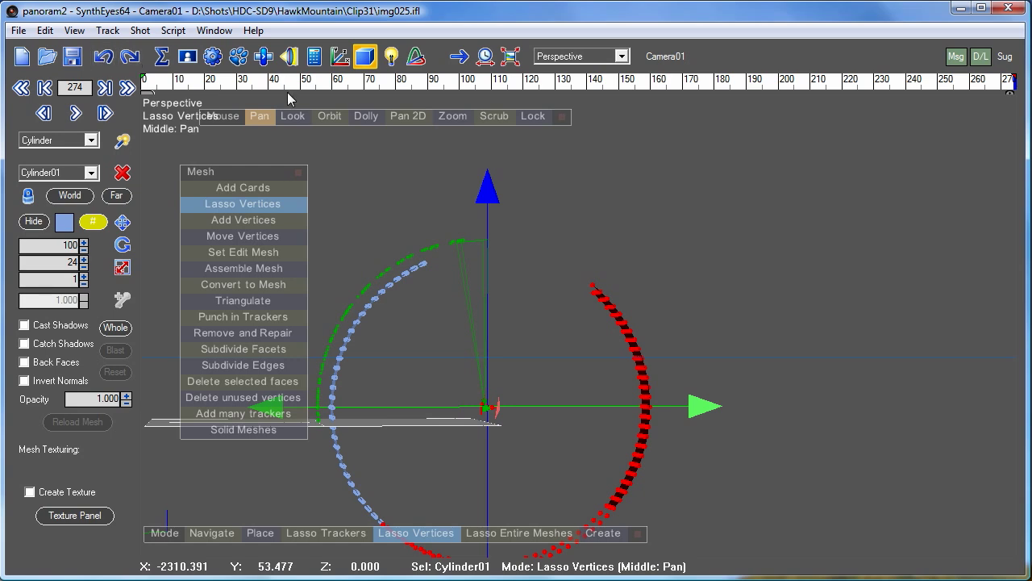
{"action": "left_click_drag", "start_coordinate": [323, 118], "coordinate": [247, 201]}
{"action": "left_click", "coordinate": [247, 203]}
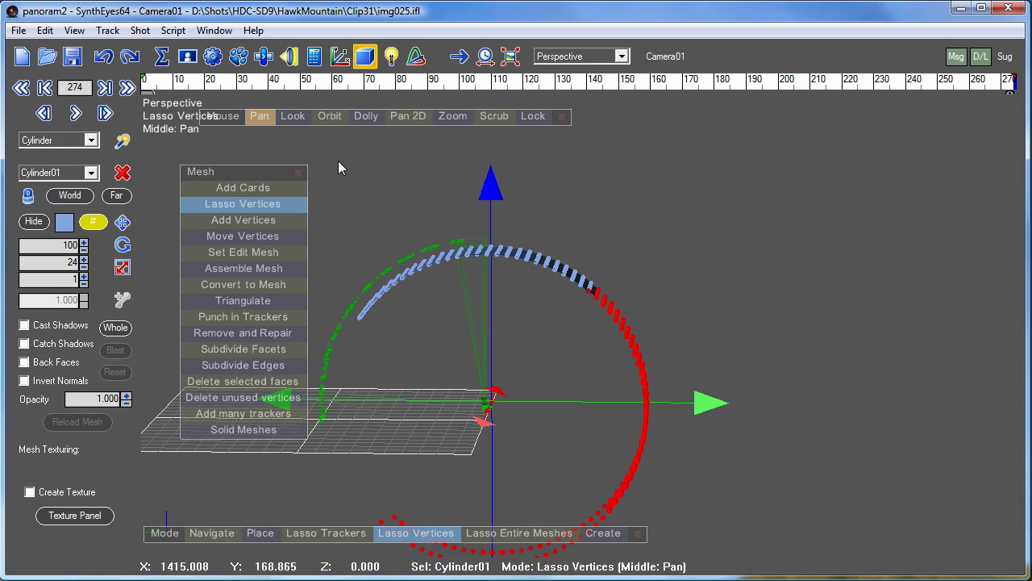
- Select the cylinder vertices beyond the camera's coverage at frame 274, delete those faces, and inspect the remaining strip
{"action": "left_click", "coordinate": [325, 118]}
{"action": "left_click_drag", "start_coordinate": [321, 130], "coordinate": [321, 308]}
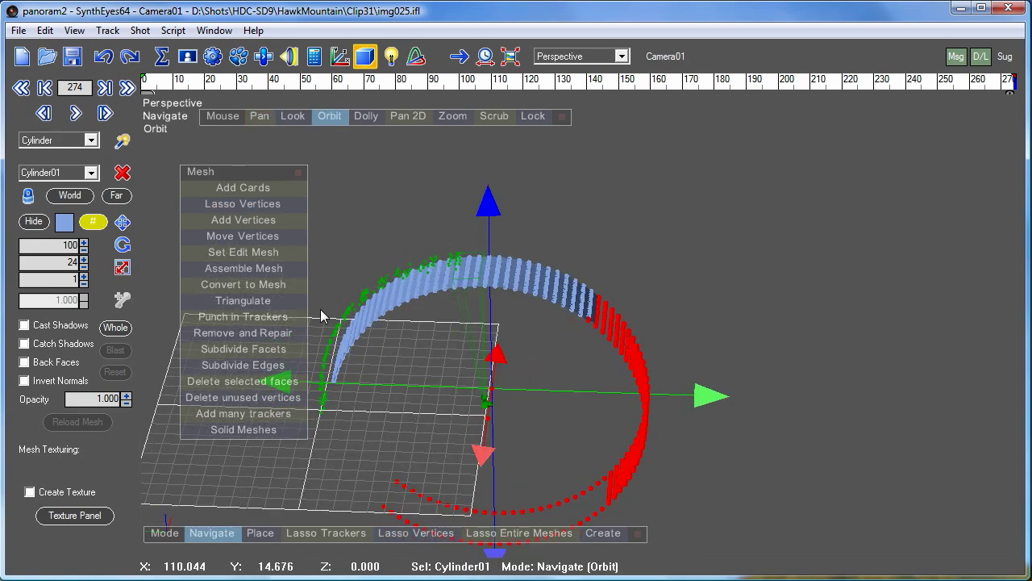
{"action": "left_click", "coordinate": [262, 204]}
{"action": "mouse_move", "coordinate": [513, 487]}
{"action": "left_mouse_down"}
{"action": "mouse_move", "coordinate": [742, 218]}
{"action": "mouse_move", "coordinate": [747, 155]}
{"action": "left_mouse_up"}
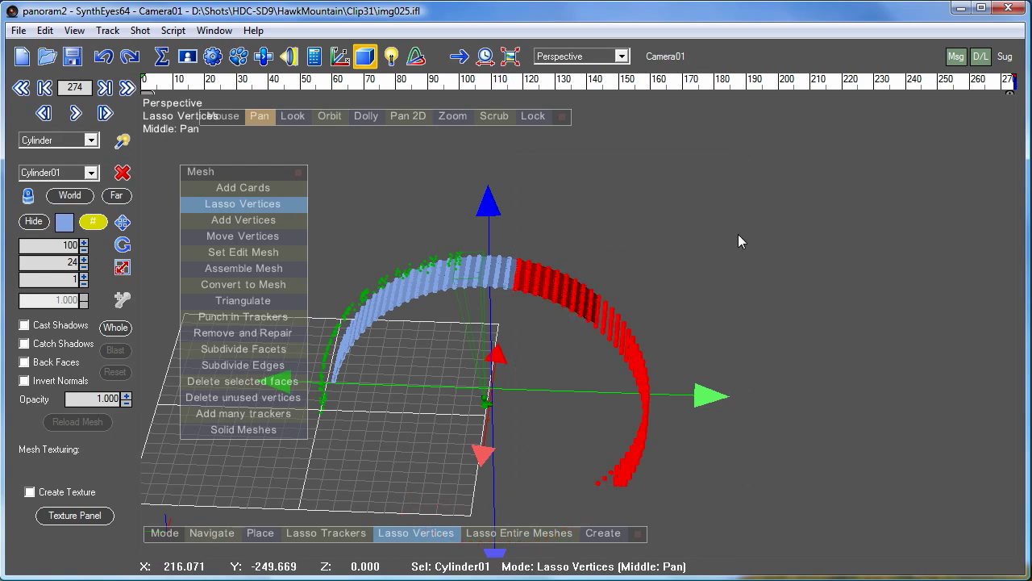
{"action": "right_click", "coordinate": [738, 234]}
{"action": "left_click", "coordinate": [213, 383]}
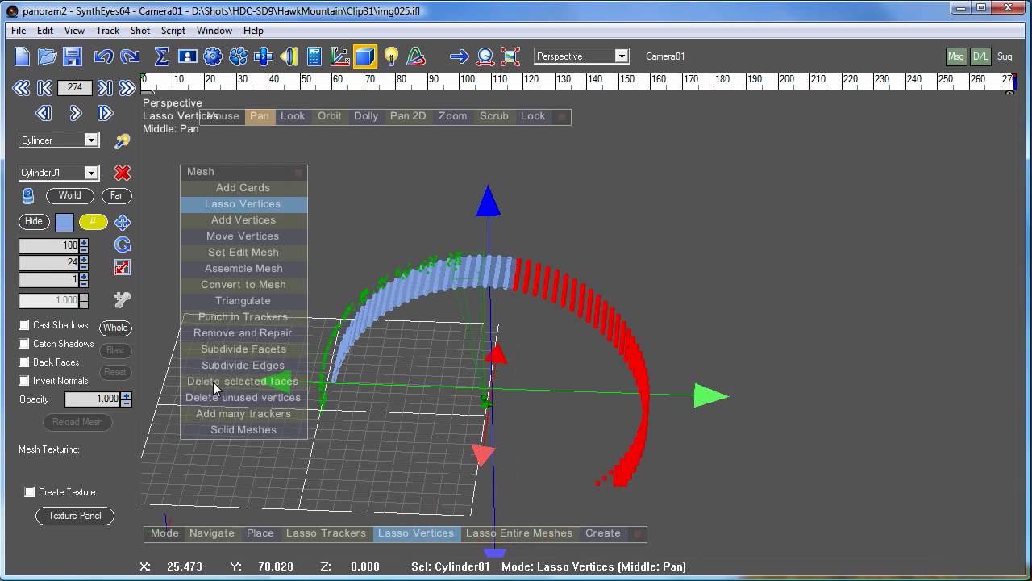
{"action": "left_click", "coordinate": [327, 115]}
{"action": "left_click_drag", "start_coordinate": [533, 468], "coordinate": [484, 510]}
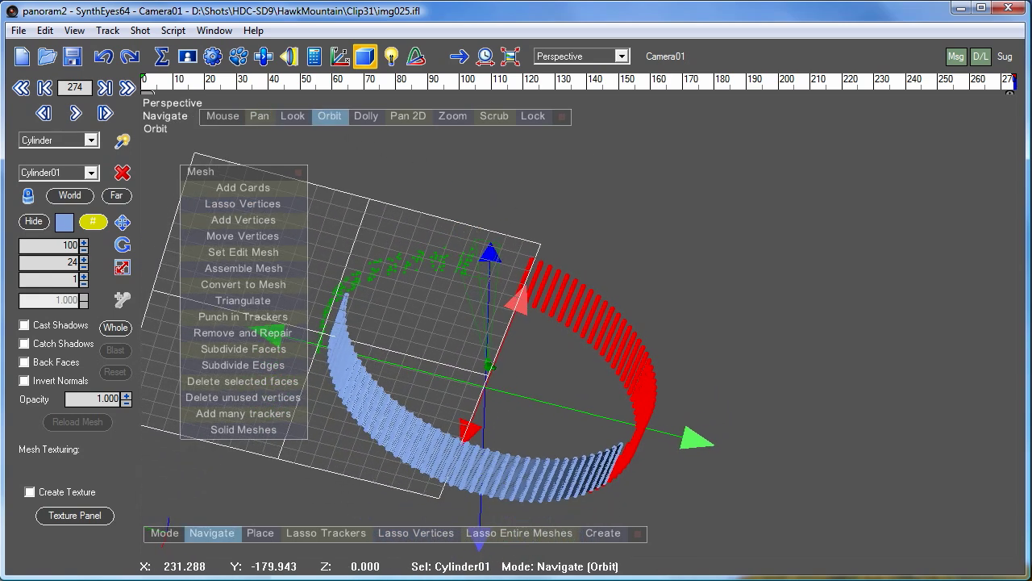
- Select the vertices along the lower stretch of the remaining cylinder strip and delete the selected faces
{"action": "left_click", "coordinate": [415, 532]}
{"action": "mouse_move", "coordinate": [322, 512]}
{"action": "left_mouse_down"}
{"action": "mouse_move", "coordinate": [619, 433]}
{"action": "mouse_move", "coordinate": [690, 405]}
{"action": "mouse_move", "coordinate": [717, 379]}
{"action": "mouse_move", "coordinate": [716, 393]}
{"action": "left_mouse_up"}
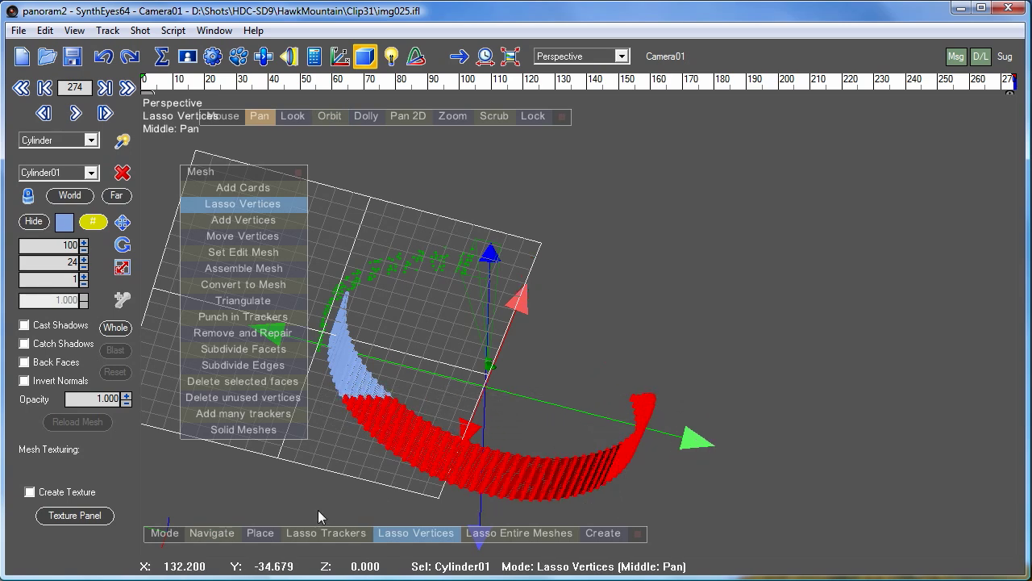
{"action": "left_click", "coordinate": [221, 381]}
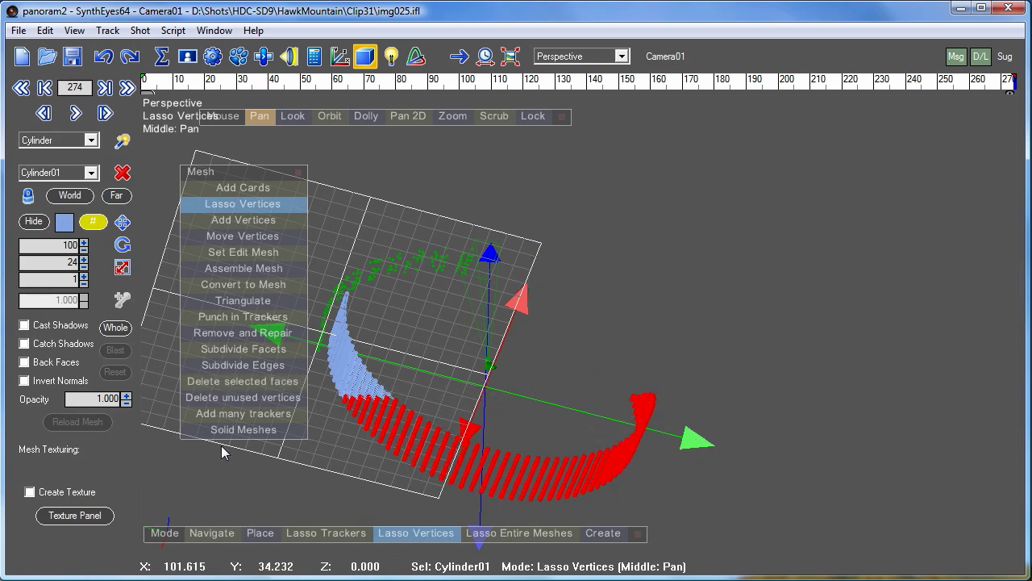
- From an edge-on view at frame 0, select the vertices at the cylinder strip's lower end and delete the selected faces
{"action": "left_click", "coordinate": [329, 116]}
{"action": "left_click_drag", "start_coordinate": [407, 137], "coordinate": [902, 554]}
{"action": "left_click", "coordinate": [243, 204]}
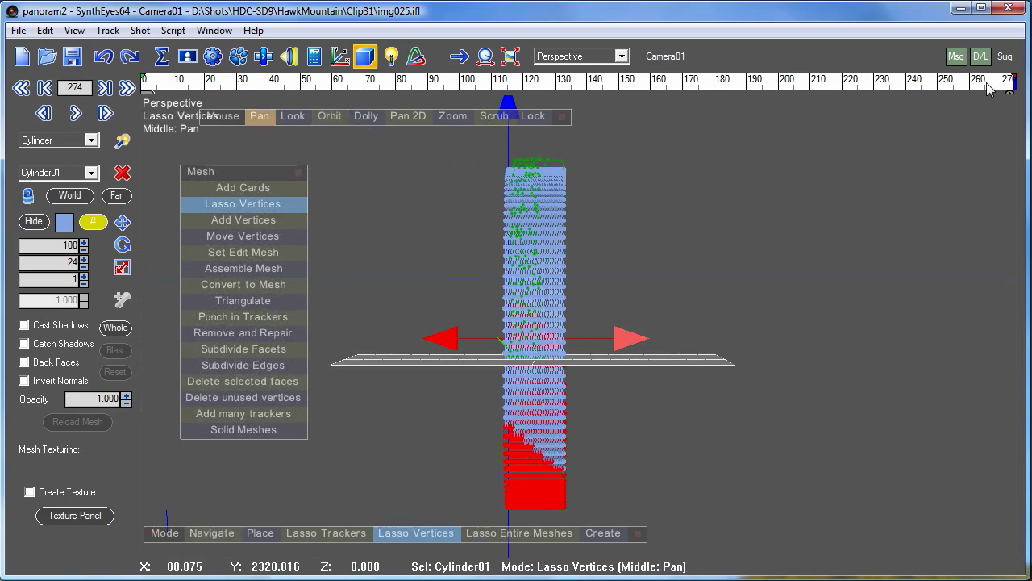
{"action": "left_click", "coordinate": [684, 81]}
{"action": "left_click_drag", "start_coordinate": [507, 81], "coordinate": [144, 80]}
{"action": "mouse_move", "coordinate": [448, 485]}
{"action": "left_mouse_down"}
{"action": "mouse_move", "coordinate": [675, 395]}
{"action": "mouse_move", "coordinate": [661, 411]}
{"action": "mouse_move", "coordinate": [672, 395]}
{"action": "left_mouse_up"}
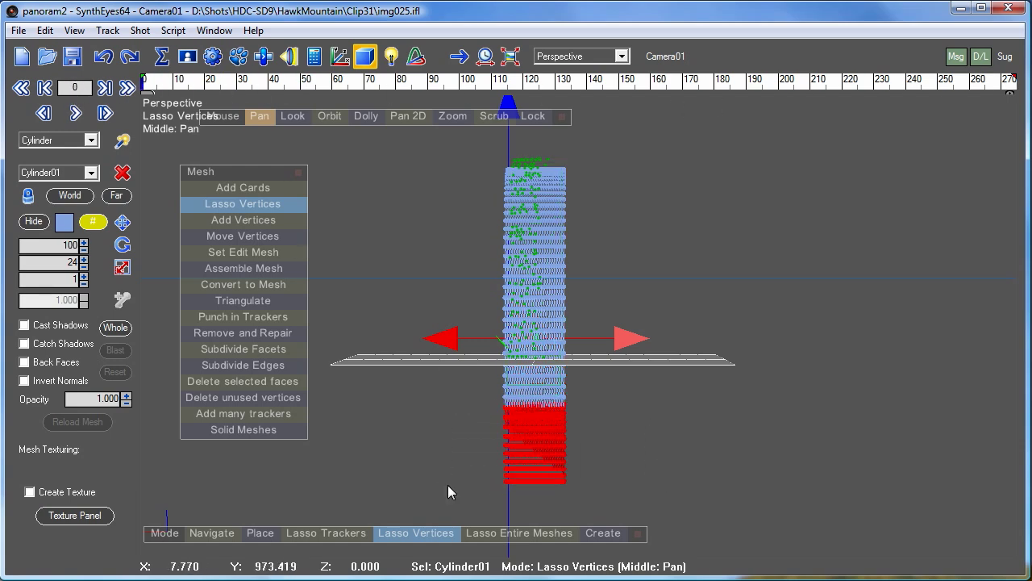
{"action": "left_click", "coordinate": [256, 381]}
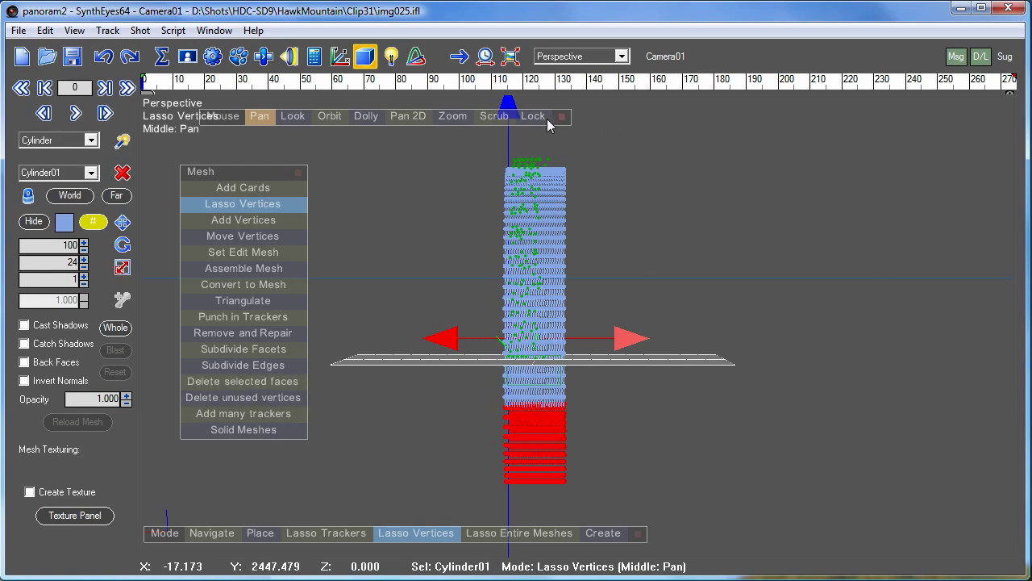
- Clear the vertex selection and turn on back faces for the cylinder mesh
{"action": "mouse_move", "coordinate": [337, 117]}
{"action": "left_mouse_down"}
{"action": "mouse_move", "coordinate": [266, 133]}
{"action": "mouse_move", "coordinate": [214, 117]}
{"action": "mouse_move", "coordinate": [145, 133]}
{"action": "mouse_move", "coordinate": [127, 105]}
{"action": "mouse_move", "coordinate": [141, 145]}
{"action": "left_mouse_up"}
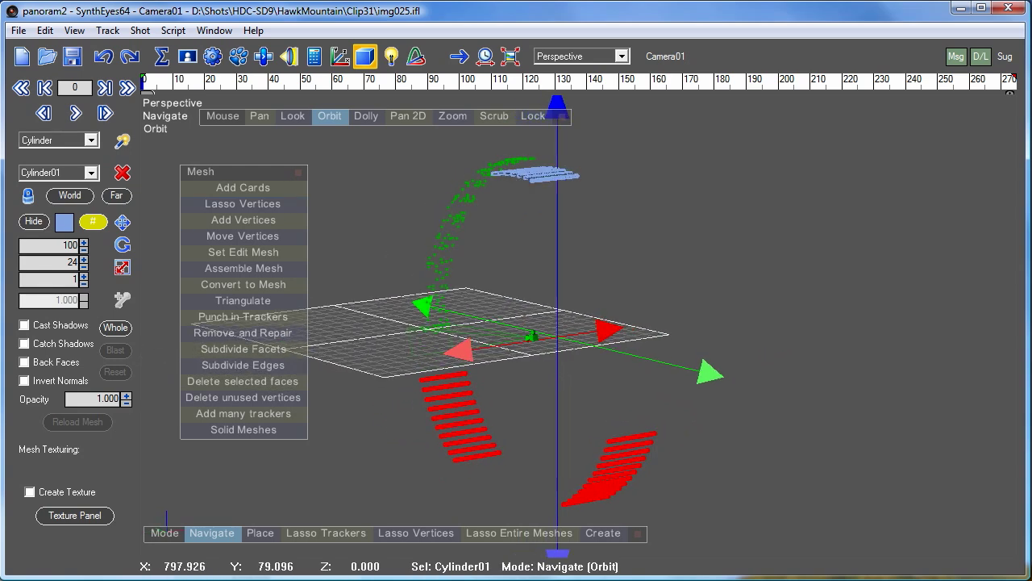
{"action": "left_click", "coordinate": [242, 204]}
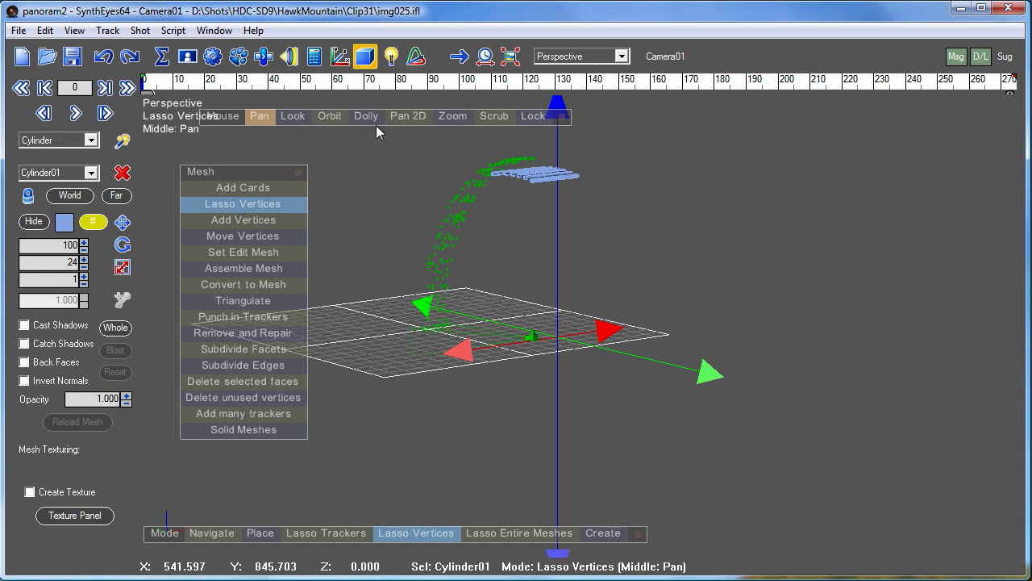
{"action": "left_click", "coordinate": [24, 362]}
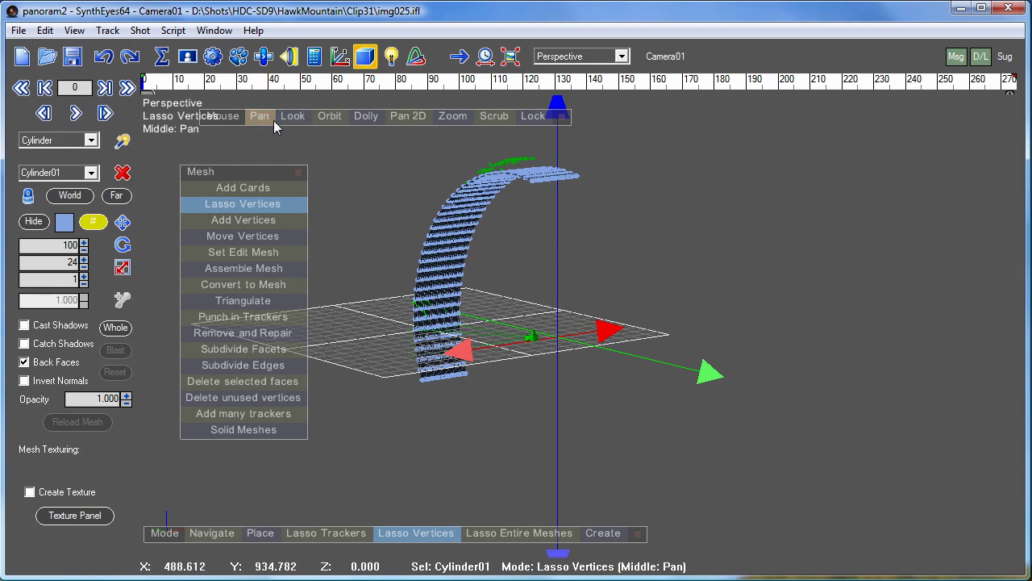
{"action": "left_click", "coordinate": [366, 116]}
{"action": "left_click_drag", "start_coordinate": [379, 436], "coordinate": [386, 517]}
{"action": "left_click_drag", "start_coordinate": [574, 476], "coordinate": [574, 454]}
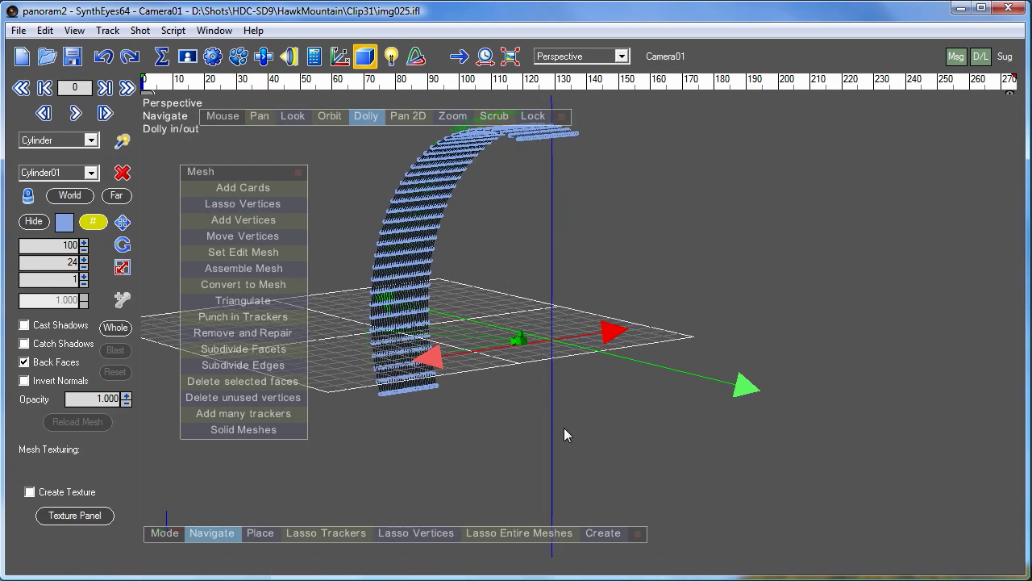
- Select the vertices at the strip's end beyond the camera's coverage at frame 0 and delete the selected faces
{"action": "left_click", "coordinate": [278, 204]}
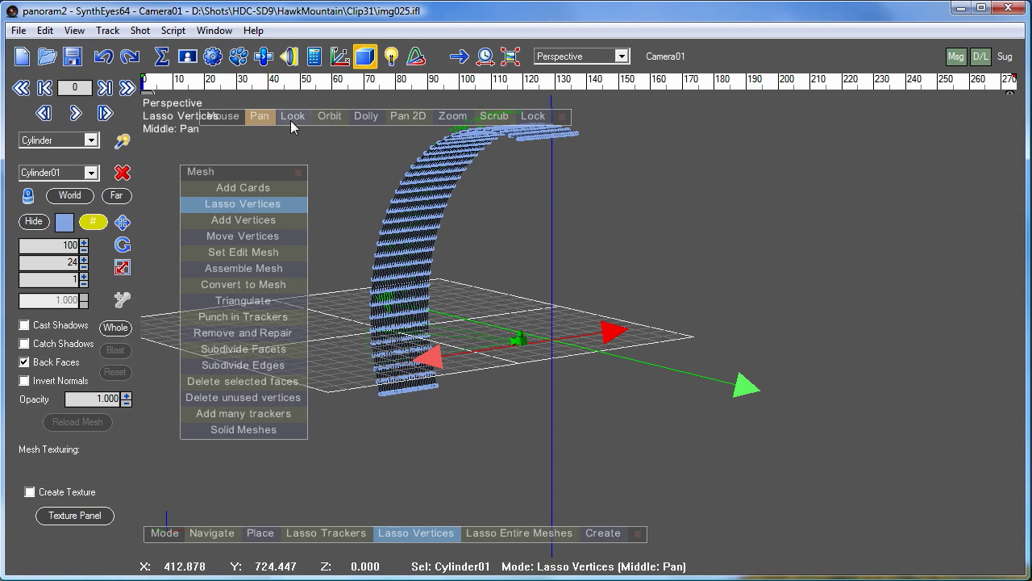
{"action": "mouse_move", "coordinate": [257, 119]}
{"action": "left_mouse_down"}
{"action": "mouse_move", "coordinate": [304, 147]}
{"action": "mouse_move", "coordinate": [693, 510]}
{"action": "mouse_move", "coordinate": [635, 457]}
{"action": "mouse_move", "coordinate": [498, 466]}
{"action": "left_mouse_up"}
{"action": "left_click", "coordinate": [417, 532]}
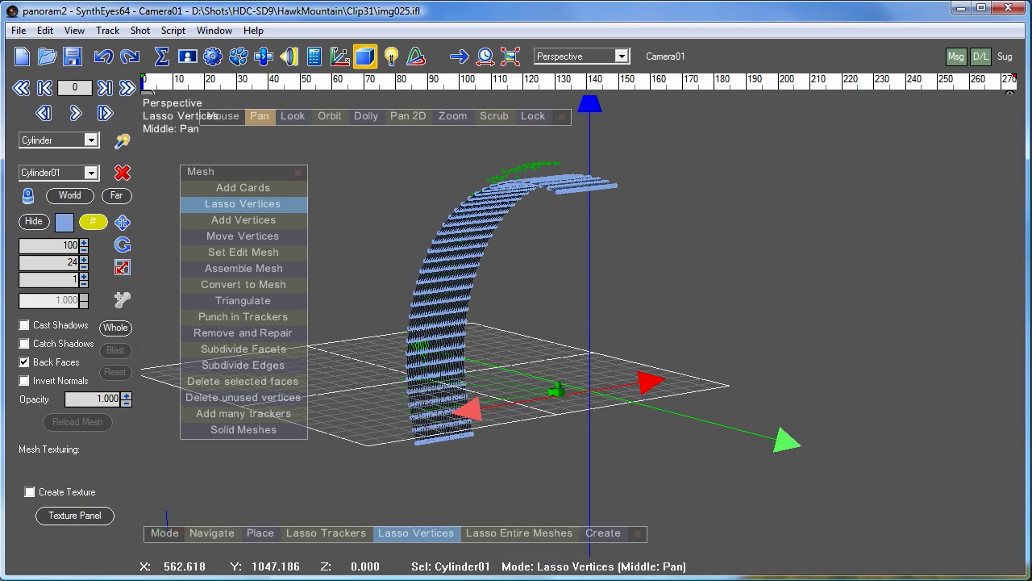
{"action": "mouse_move", "coordinate": [330, 120]}
{"action": "left_mouse_down"}
{"action": "mouse_move", "coordinate": [554, 230]}
{"action": "mouse_move", "coordinate": [968, 240]}
{"action": "mouse_move", "coordinate": [1003, 24]}
{"action": "mouse_move", "coordinate": [878, 35]}
{"action": "mouse_move", "coordinate": [1031, 25]}
{"action": "mouse_move", "coordinate": [1025, 49]}
{"action": "left_mouse_up"}
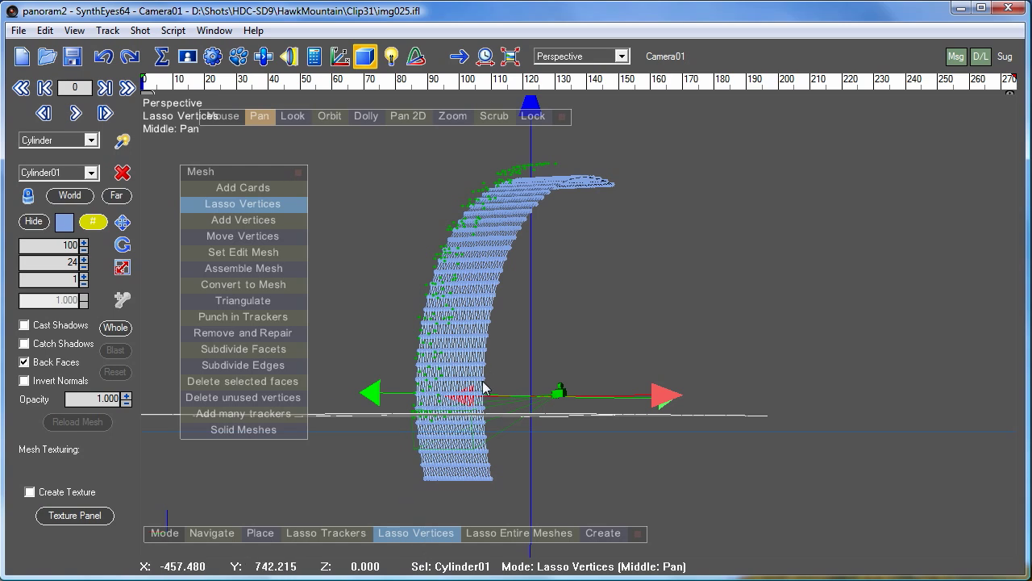
{"action": "mouse_move", "coordinate": [406, 491]}
{"action": "left_mouse_down"}
{"action": "mouse_move", "coordinate": [488, 472]}
{"action": "mouse_move", "coordinate": [419, 464]}
{"action": "mouse_move", "coordinate": [407, 489]}
{"action": "left_mouse_up"}
{"action": "left_click", "coordinate": [234, 382]}
- At frame 274, select the end vertices beyond the camera's coverage, and delete their faces and the mesh's unused vertices
{"action": "left_click", "coordinate": [330, 116]}
{"action": "left_click_drag", "start_coordinate": [347, 162], "coordinate": [301, 342]}
{"action": "left_click", "coordinate": [243, 204]}
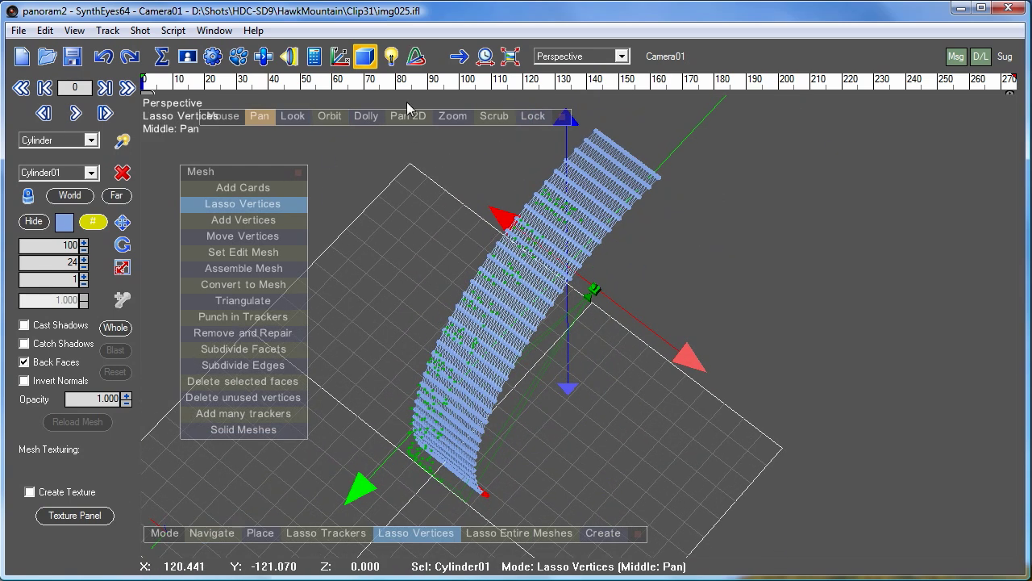
{"action": "key", "text": "End"}
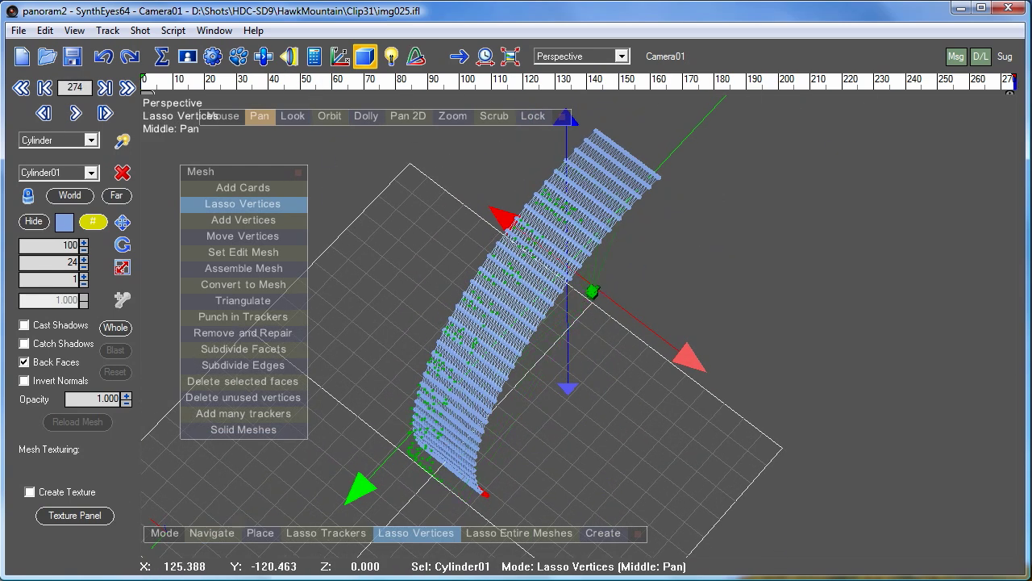
{"action": "mouse_move", "coordinate": [330, 117]}
{"action": "left_mouse_down"}
{"action": "mouse_move", "coordinate": [541, 138]}
{"action": "mouse_move", "coordinate": [786, 327]}
{"action": "left_mouse_up"}
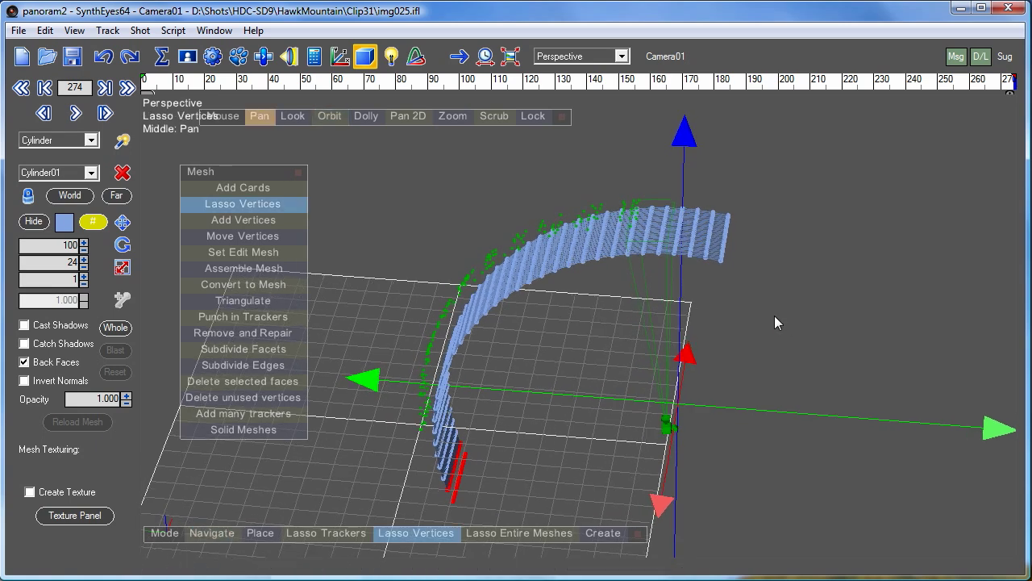
{"action": "left_click_drag", "start_coordinate": [669, 278], "coordinate": [756, 201]}
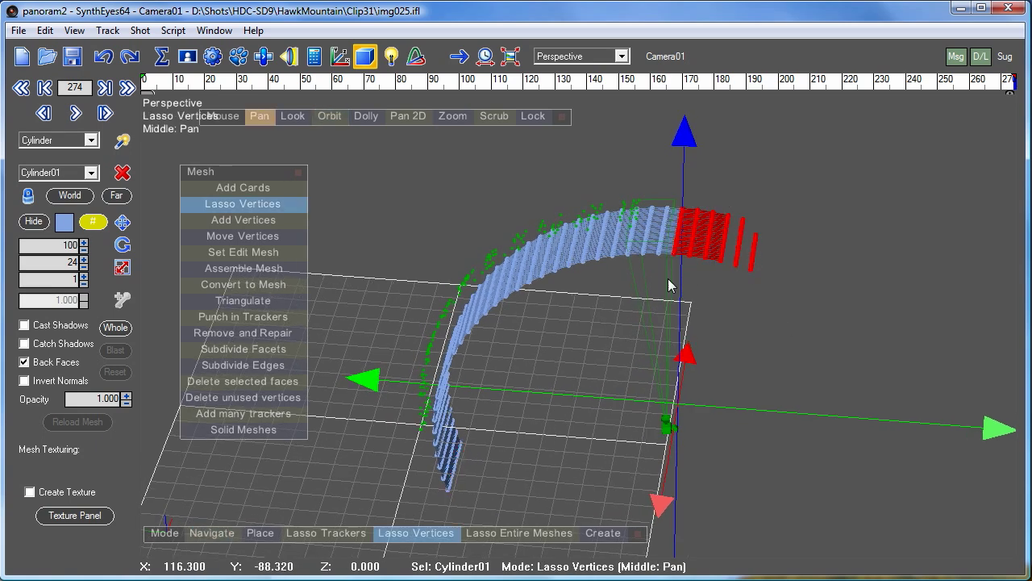
{"action": "left_click", "coordinate": [266, 379]}
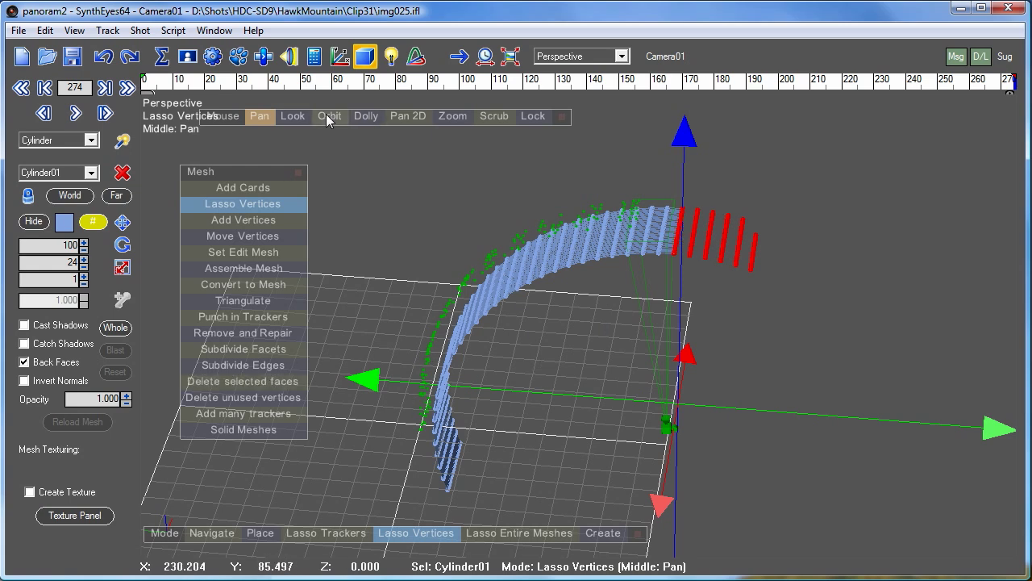
{"action": "left_click", "coordinate": [257, 399]}
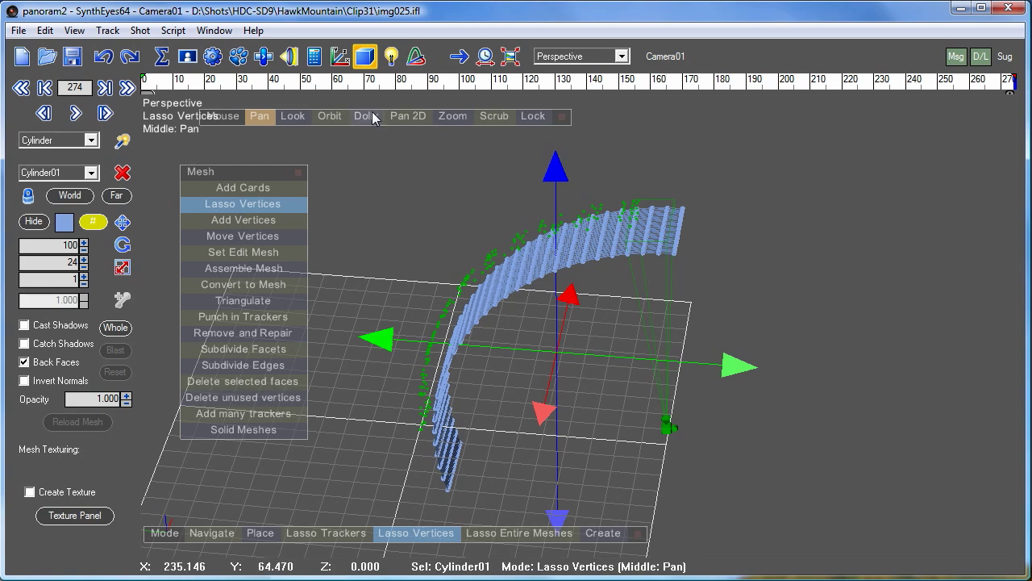
- Switch the perspective view to display meshes as solid
{"action": "left_click_drag", "start_coordinate": [338, 122], "coordinate": [948, 408]}
{"action": "right_click", "coordinate": [694, 256]}
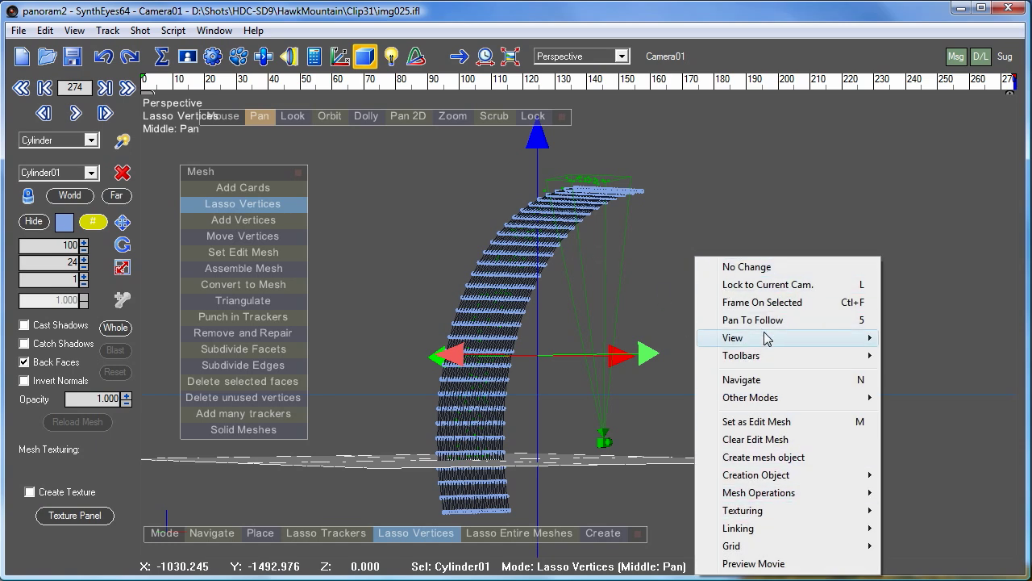
{"action": "mouse_move", "coordinate": [767, 338]}
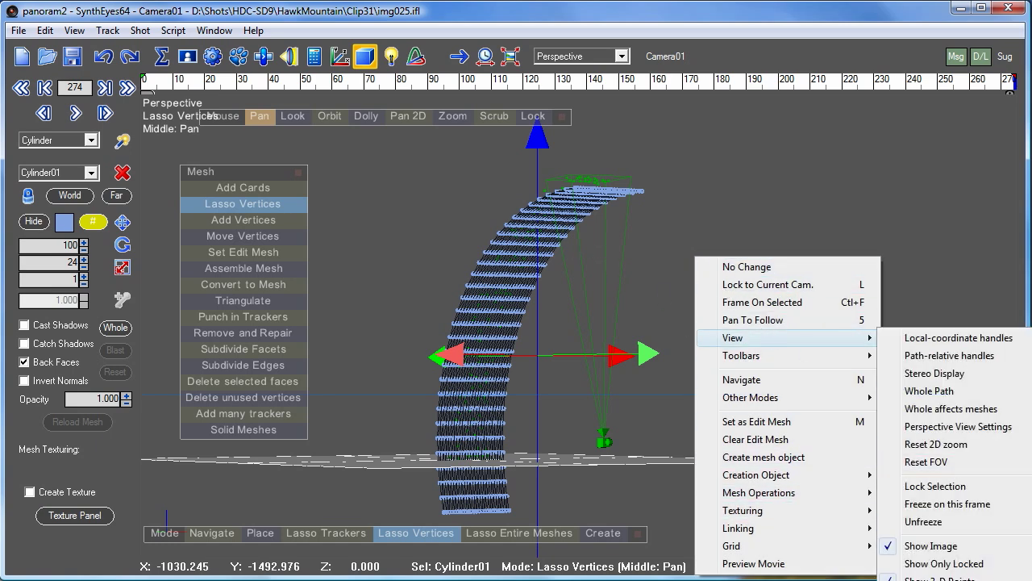
{"action": "left_click", "coordinate": [887, 546]}
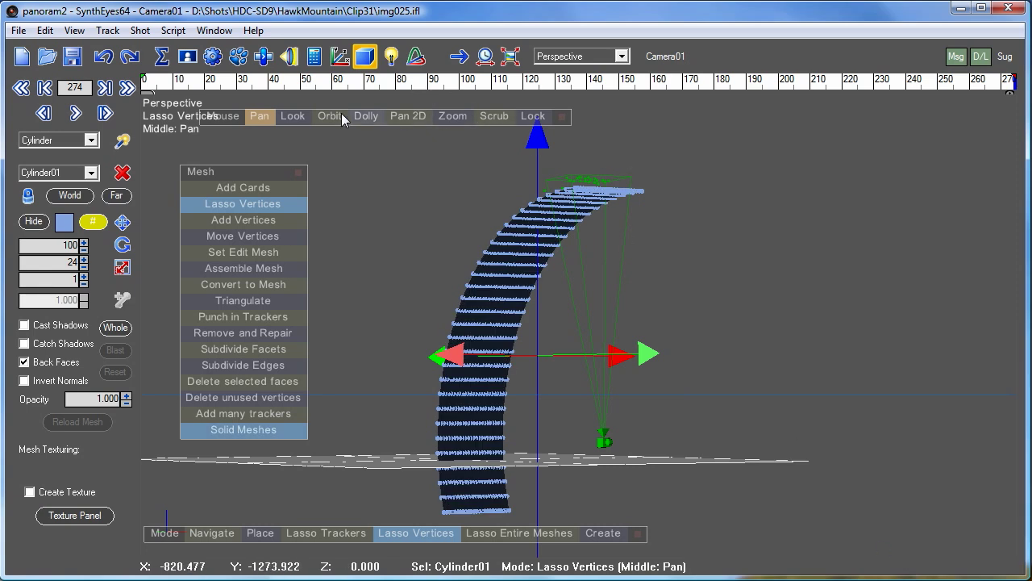
- View the strip from above and scrub through the shot to compare the camera's field of view with it
{"action": "left_click_drag", "start_coordinate": [328, 116], "coordinate": [427, 243]}
{"action": "middle_click_drag", "start_coordinate": [513, 233], "coordinate": [513, 232], "text": "alt"}
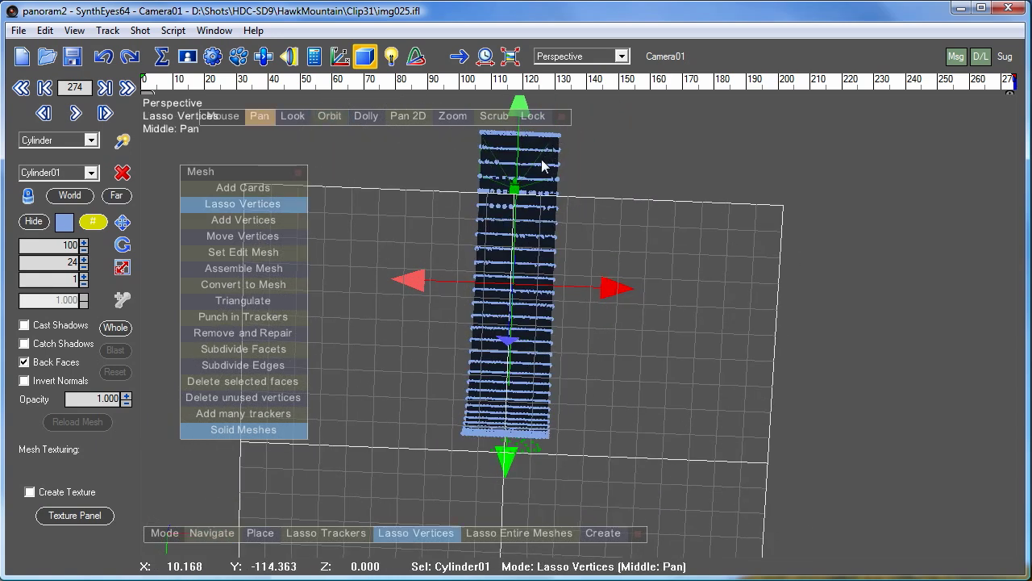
{"action": "left_click", "coordinate": [150, 87]}
{"action": "mouse_move", "coordinate": [224, 87]}
{"action": "left_mouse_down"}
{"action": "mouse_move", "coordinate": [617, 87]}
{"action": "mouse_move", "coordinate": [132, 104]}
{"action": "mouse_move", "coordinate": [483, 90]}
{"action": "mouse_move", "coordinate": [1024, 91]}
{"action": "left_mouse_up"}
{"action": "left_click", "coordinate": [176, 81]}
{"action": "left_click", "coordinate": [105, 87]}
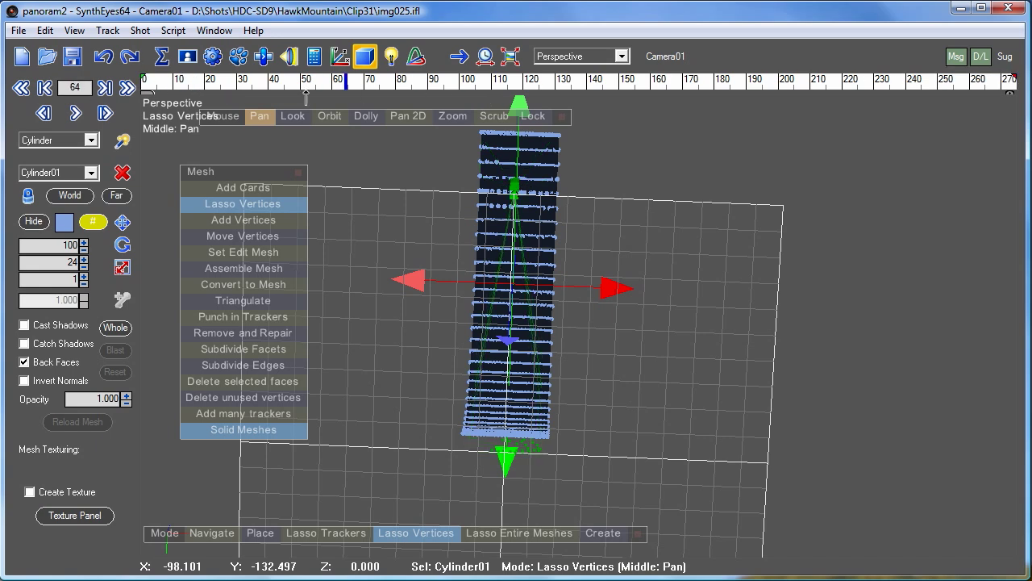
- Check the strip from an oblique view and lock the perspective view to Camera01 at frame 48
{"action": "left_click_drag", "start_coordinate": [335, 121], "coordinate": [1024, 424]}
{"action": "left_click_drag", "start_coordinate": [484, 564], "coordinate": [744, 572]}
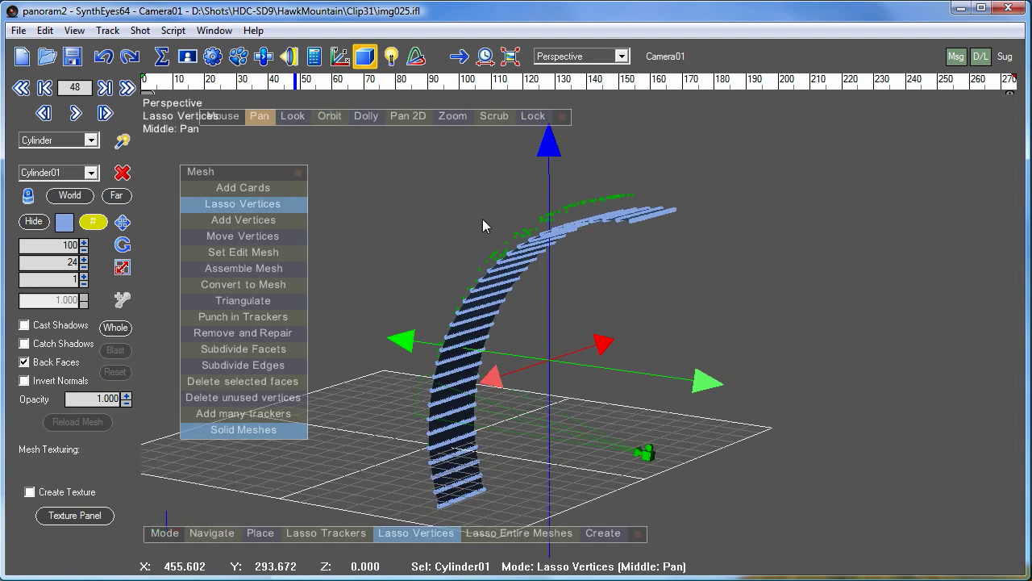
{"action": "left_click", "coordinate": [526, 115]}
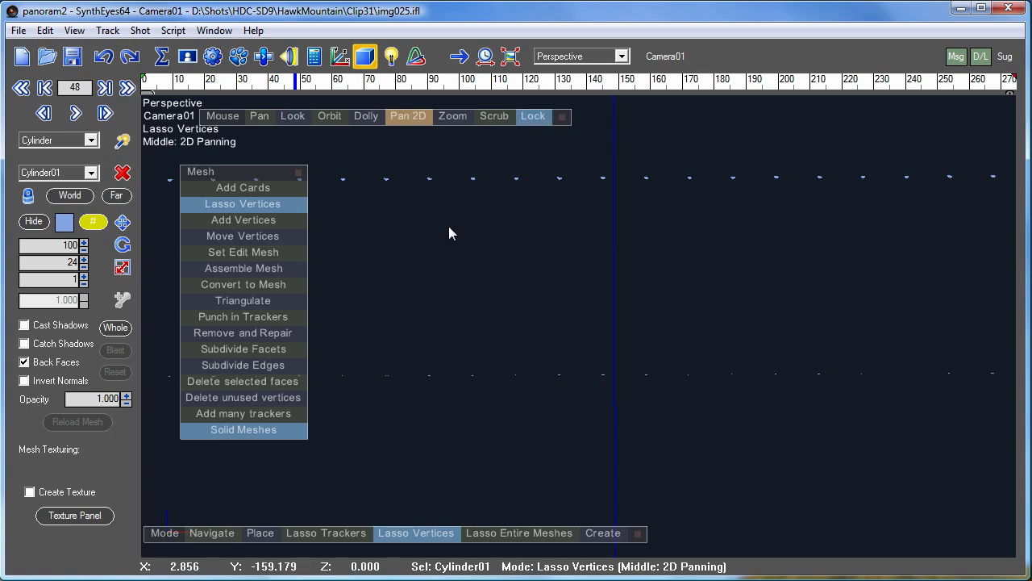